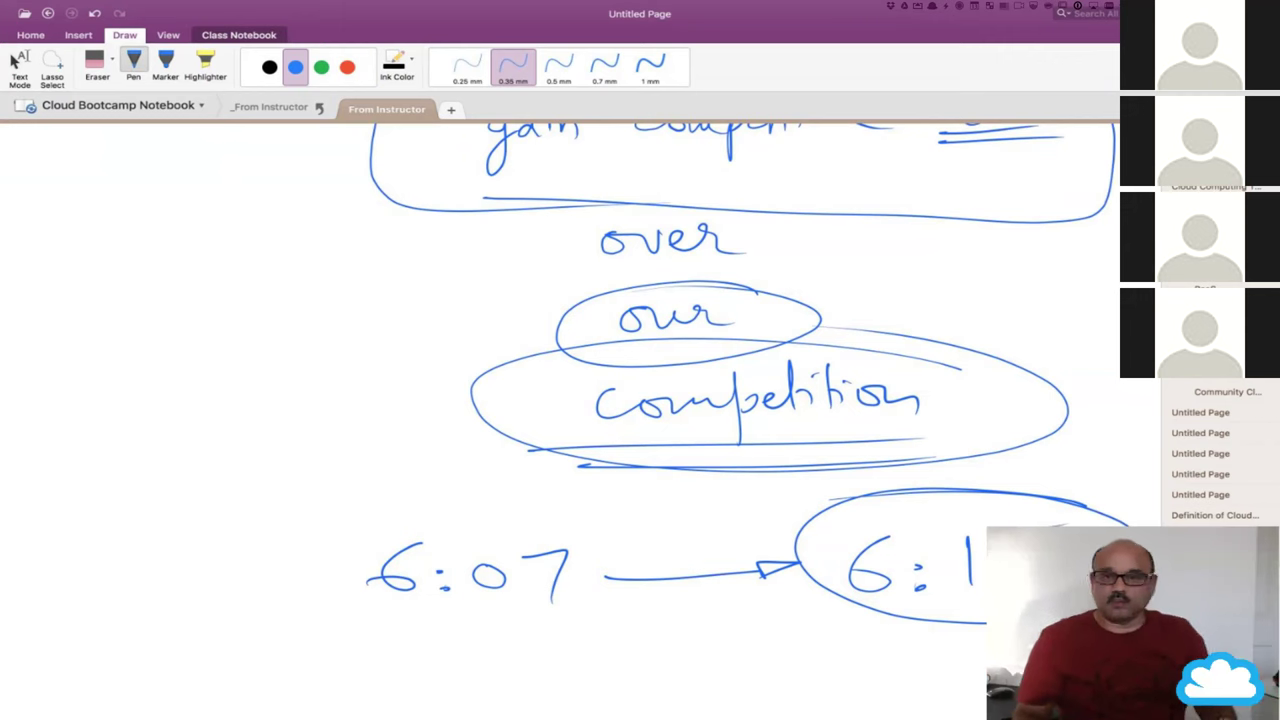
scroll(741, 395, up, 3)
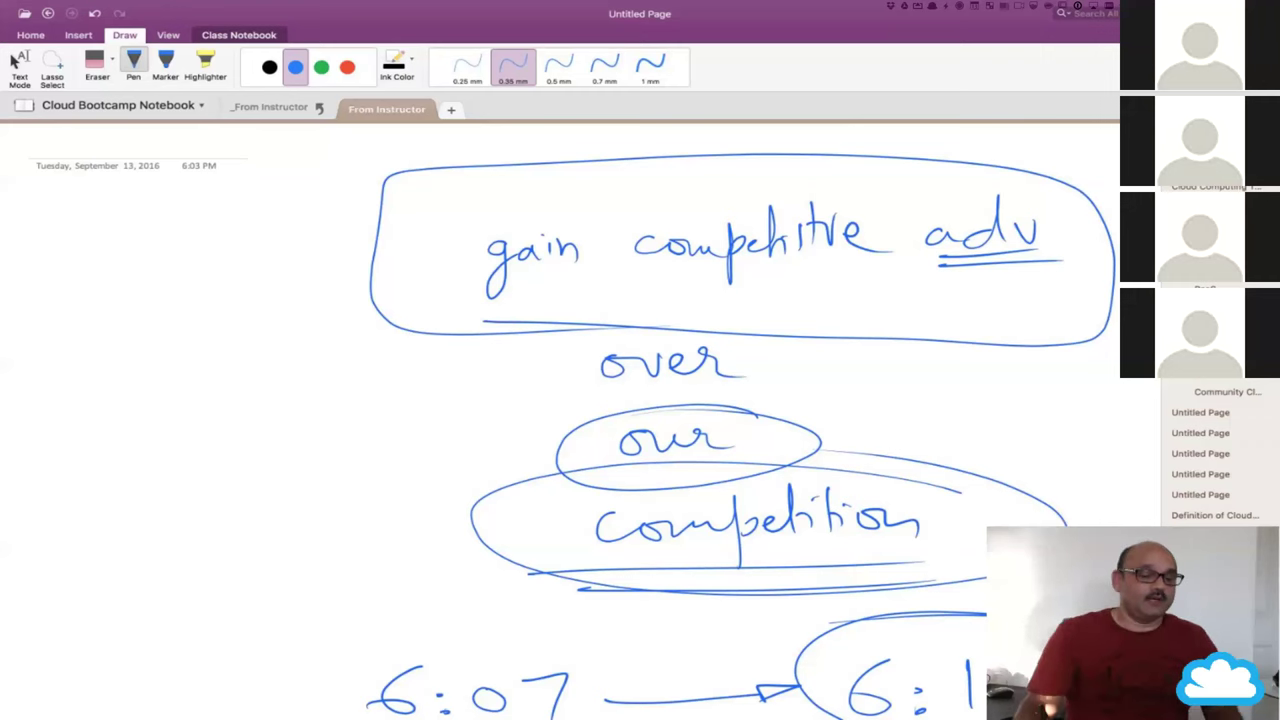
scroll(700, 420, down, 2)
scroll(700, 420, down, 1)
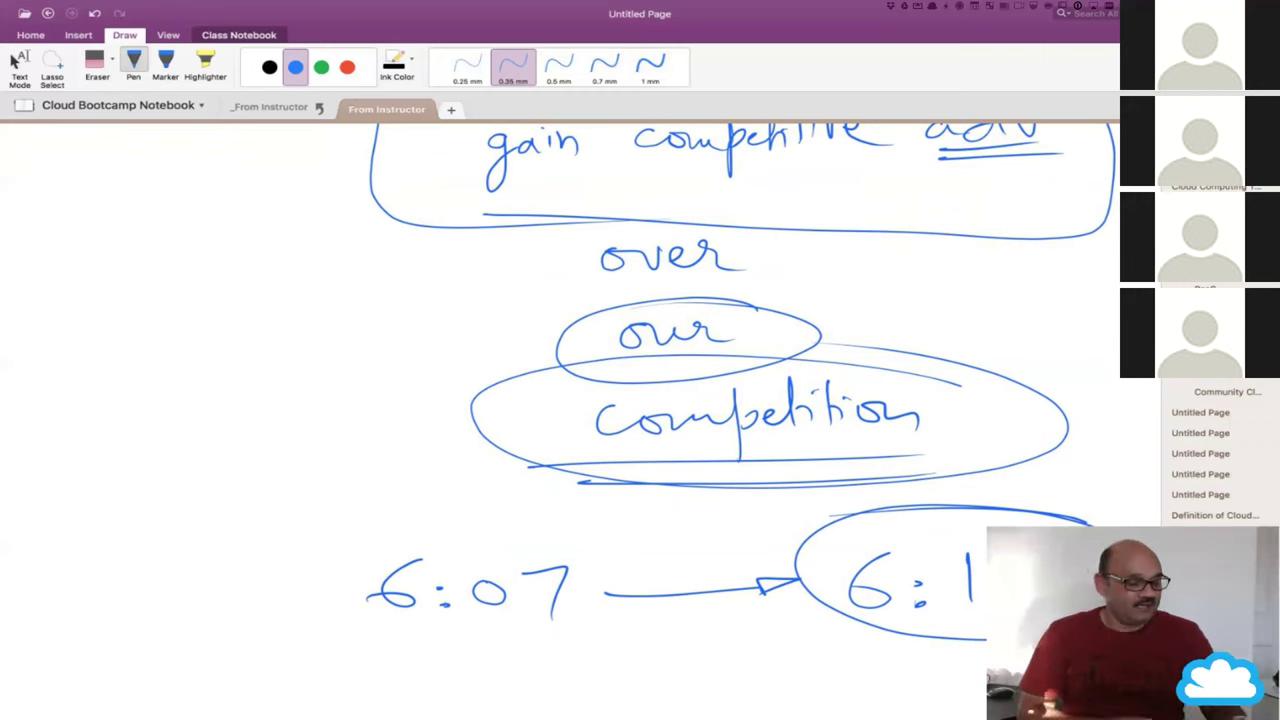
Switch to Terminal and use dig to query the A record of myersteamservices.com.
key(super+Tab)
key(super+Tab)
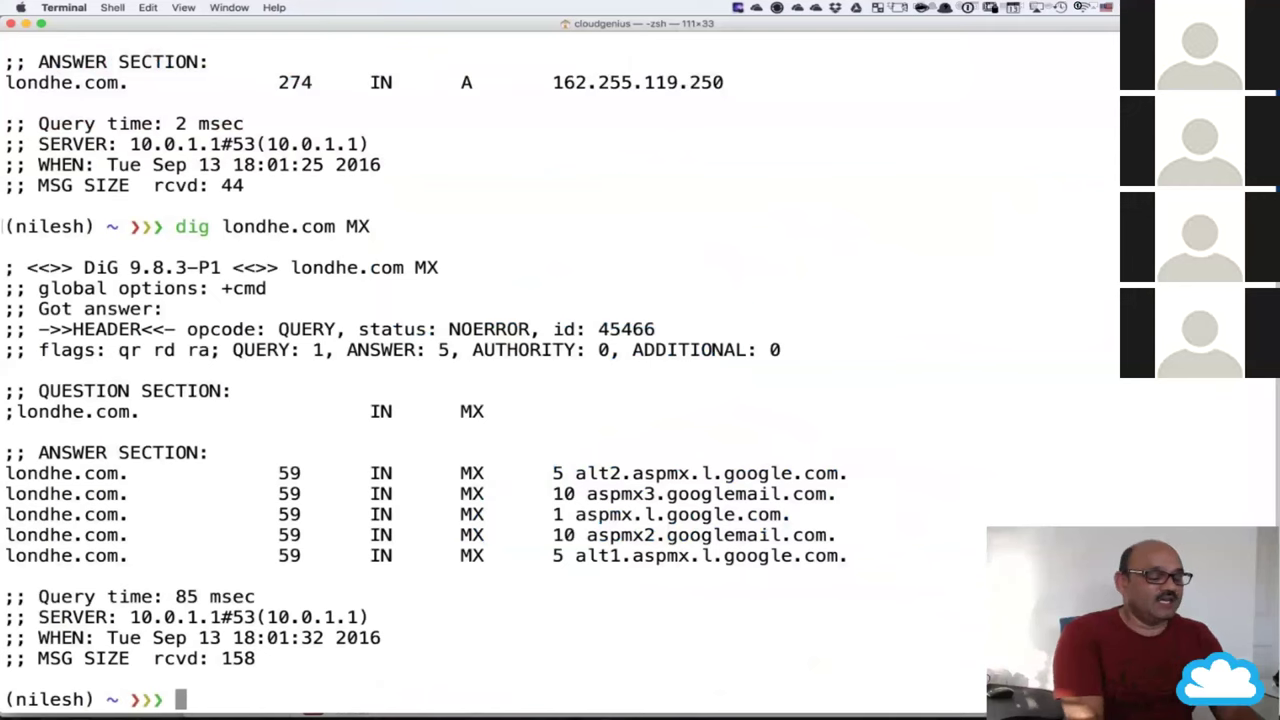
click(41, 27)
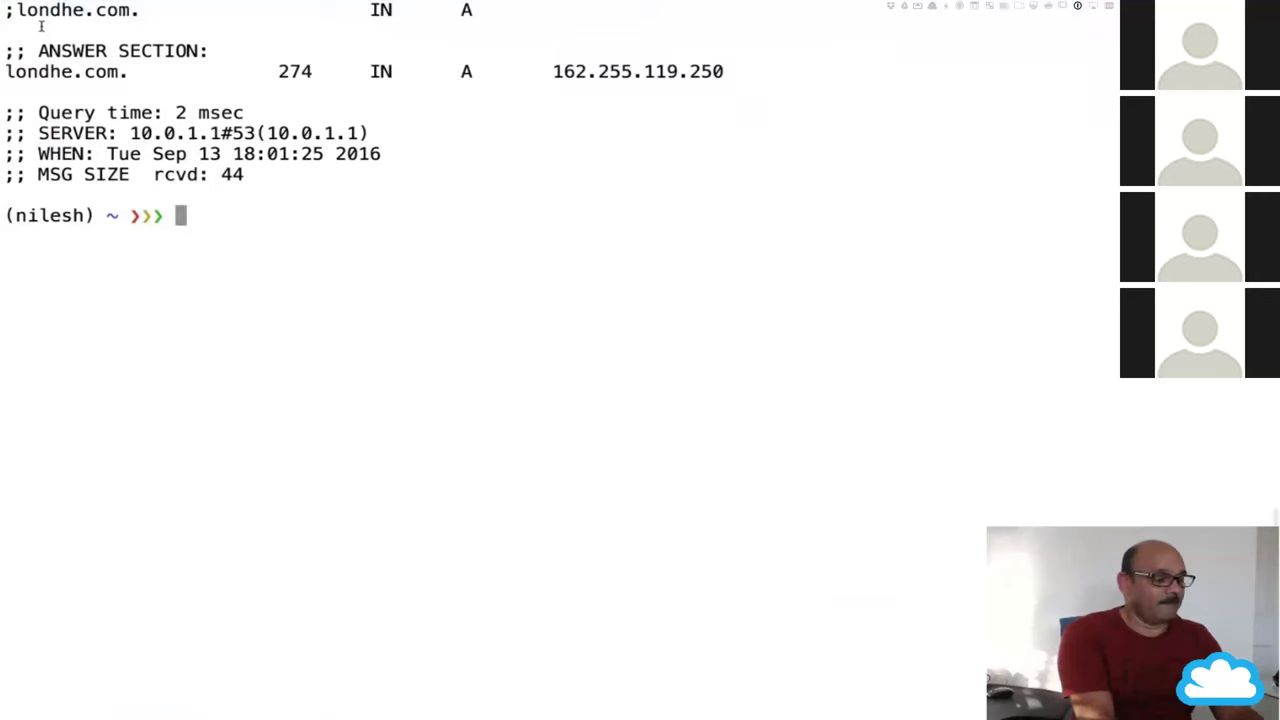
text(dig myers)
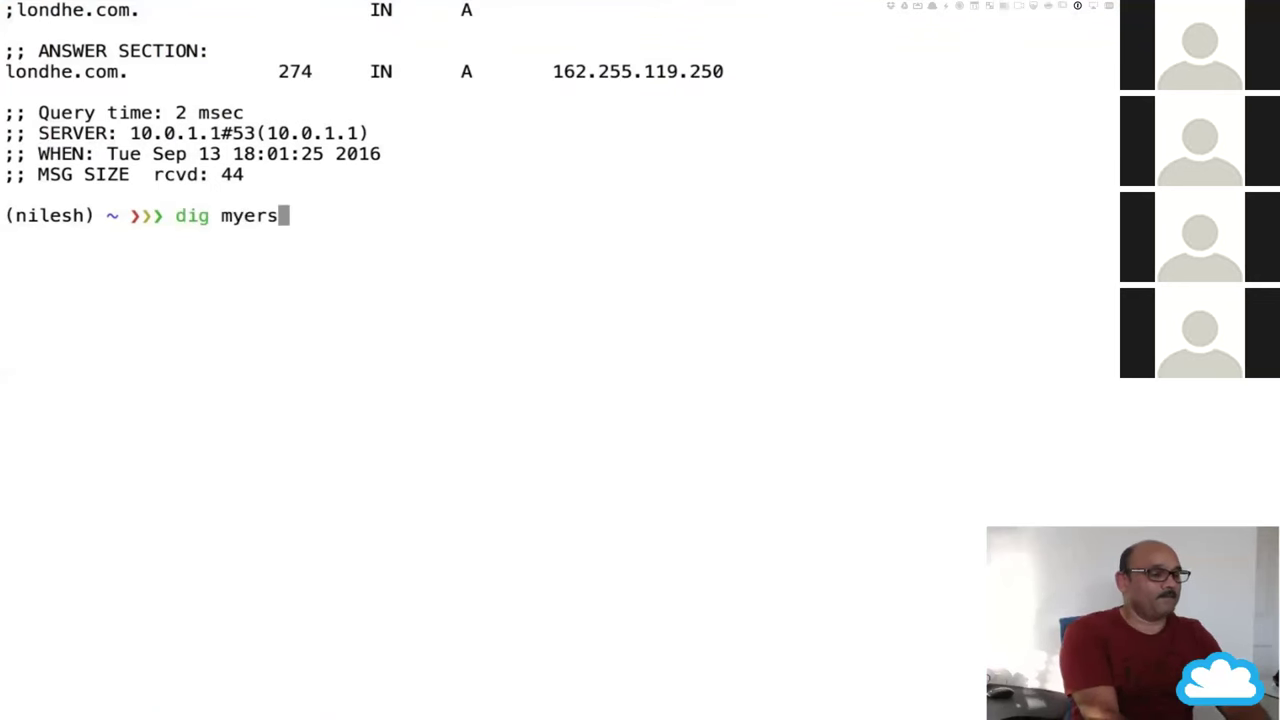
text(teamservices.com A)
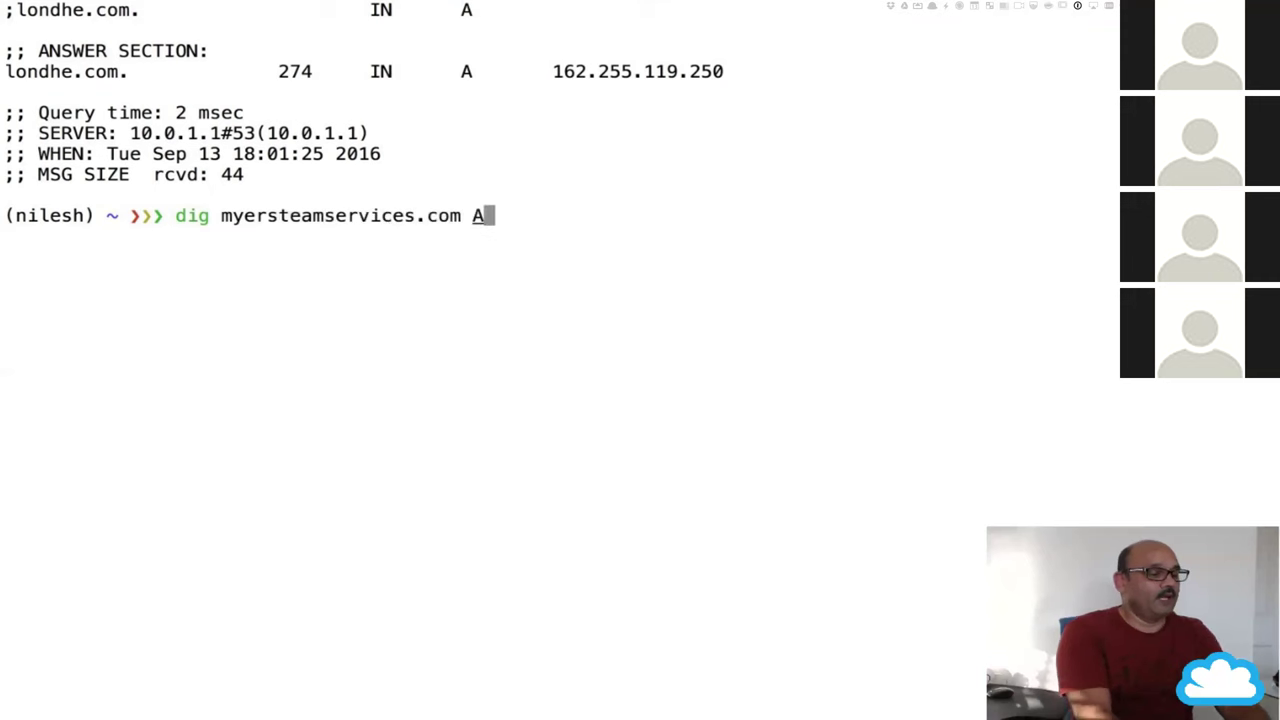
key(Return)
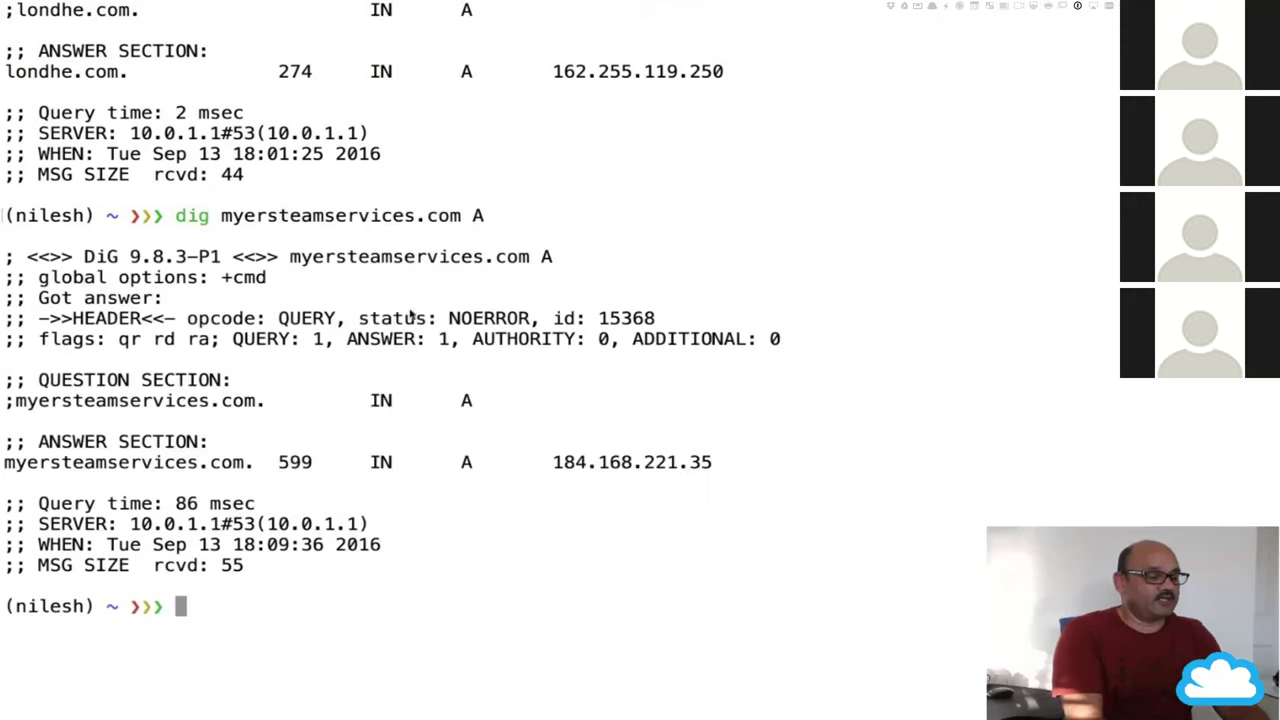
Copy the domain name myersteamservices.com from the dig output and open it in a new Chrome tab.
drag(554, 462, 716, 466)
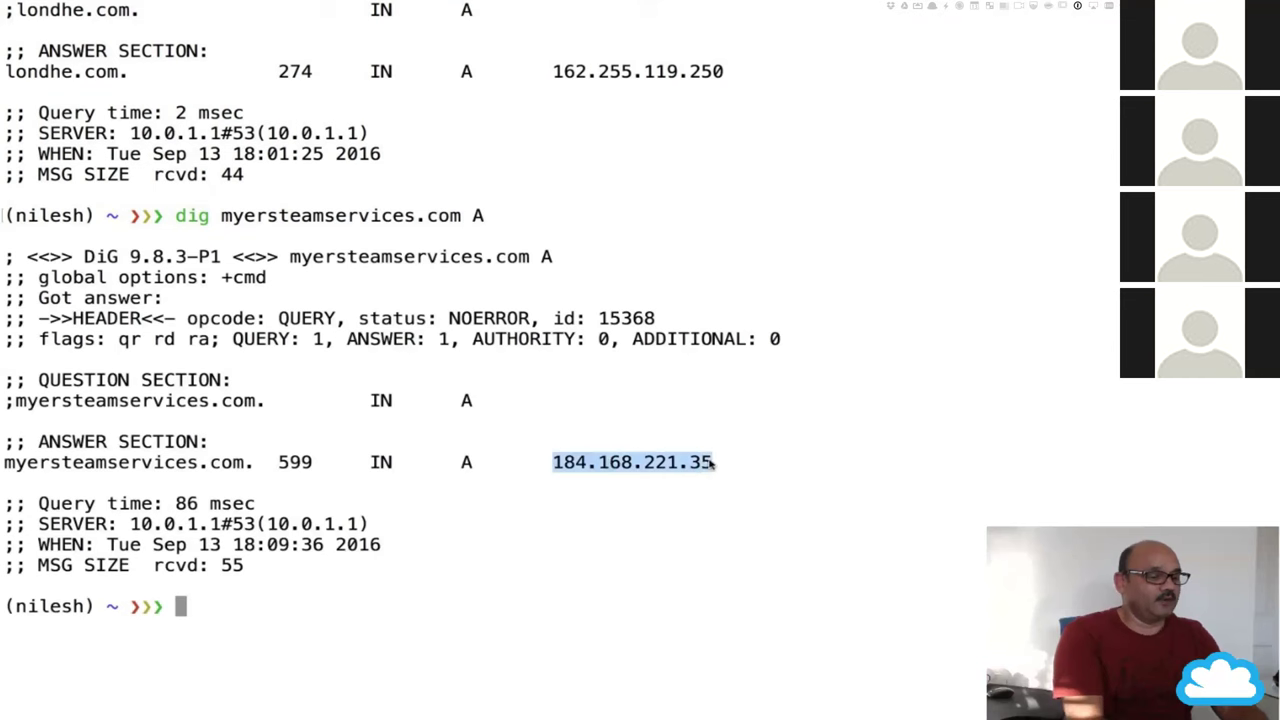
drag(291, 258, 532, 262)
key(super+c)
key(super+Tab)
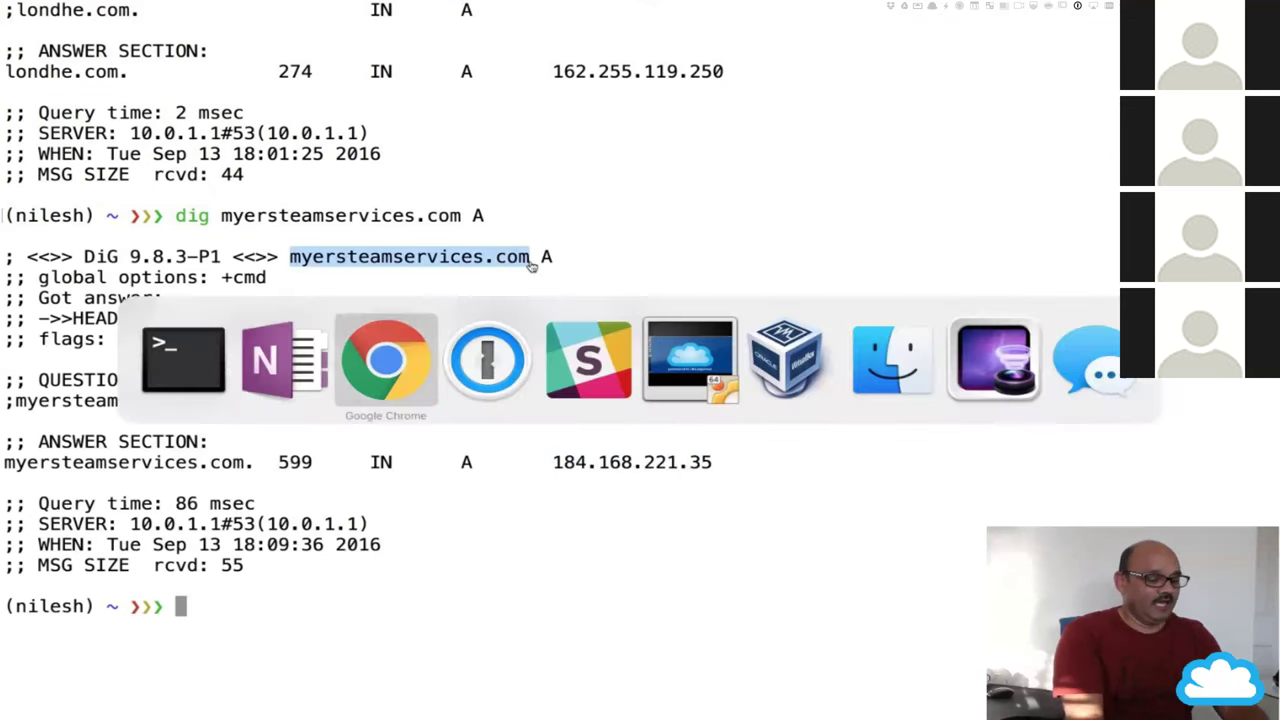
key(super+t)
key(super+v)
key(Return)
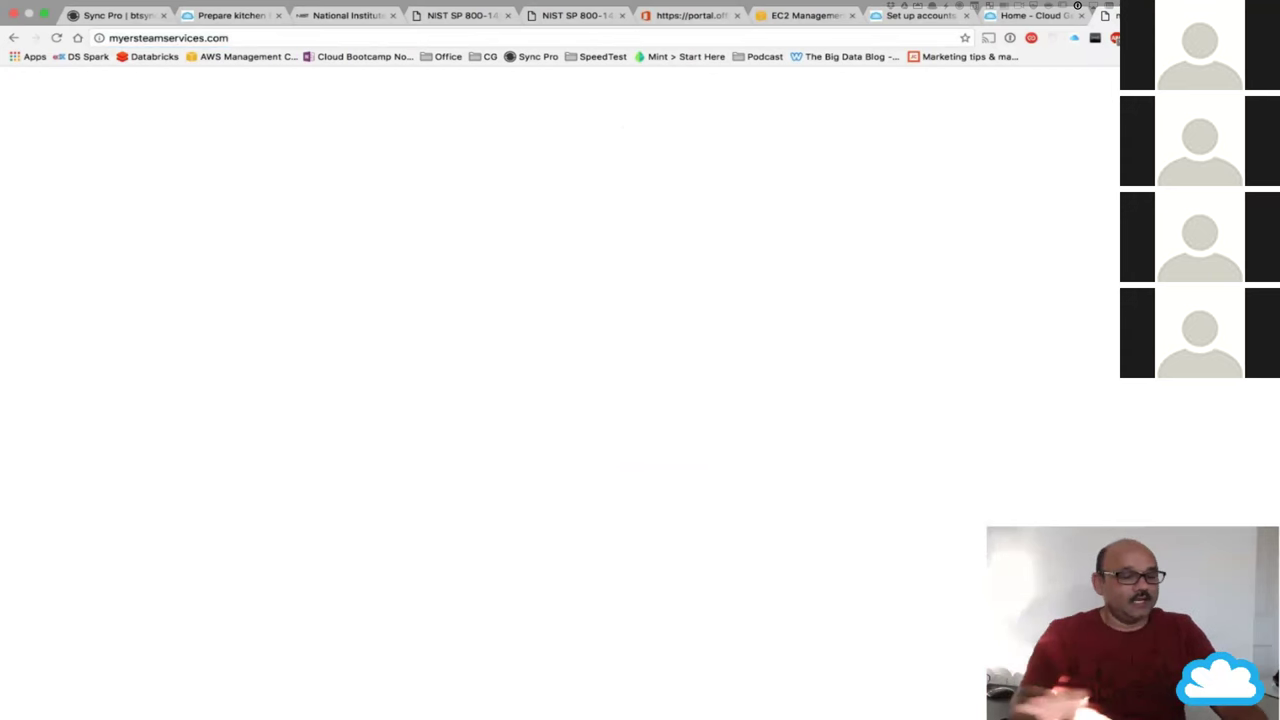
On a new OneNote page, handwrite the domain owner's surname with a double underline and draw a long arrow extending from it.
key(super+Tab)
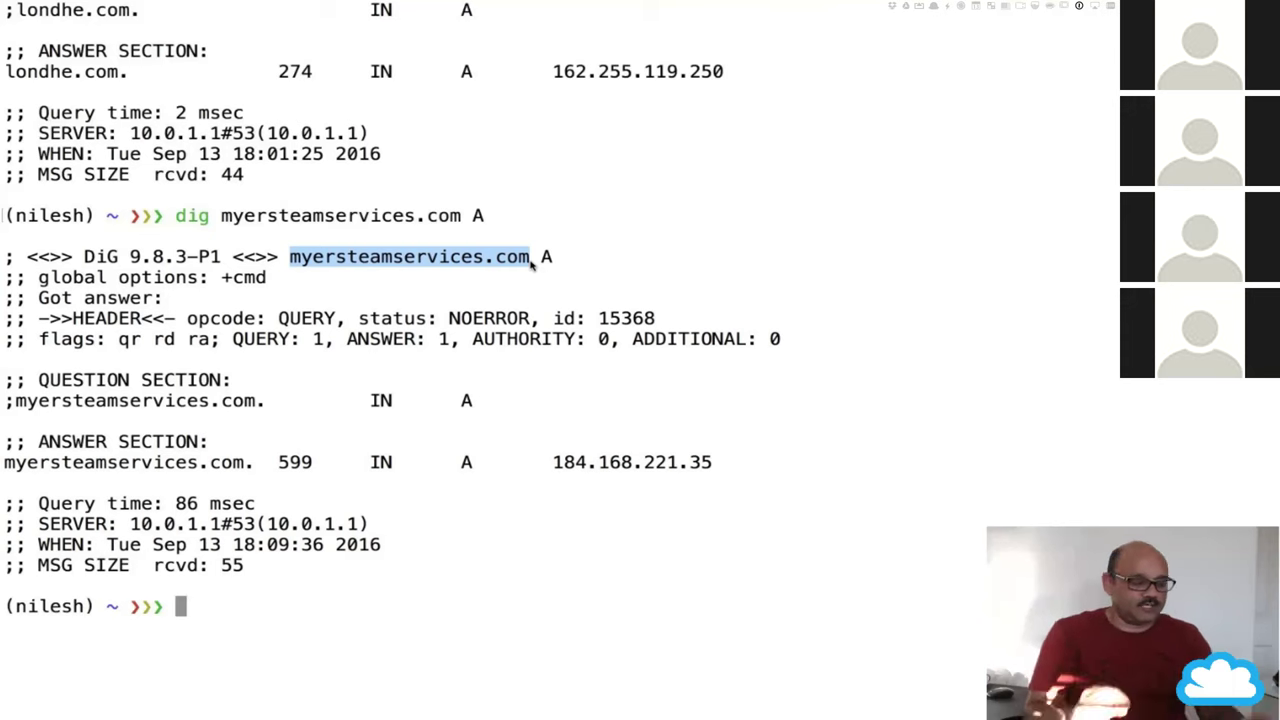
key(super+Tab)
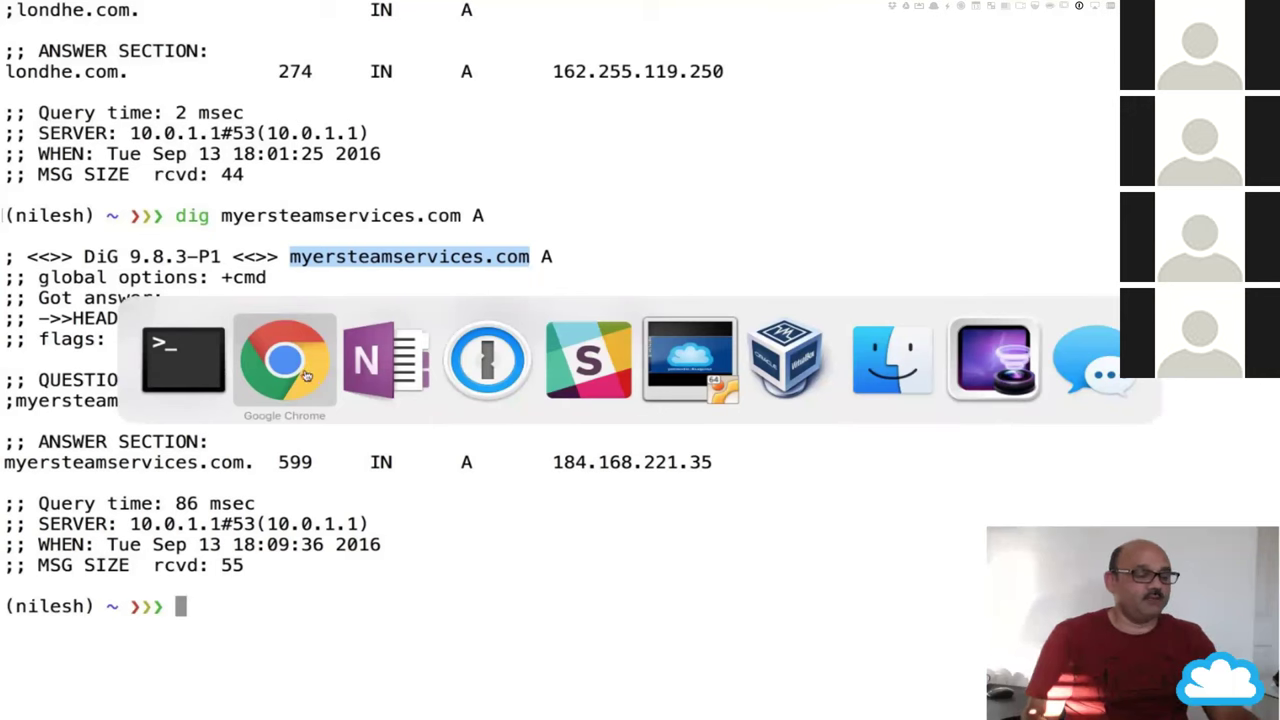
click(376, 372)
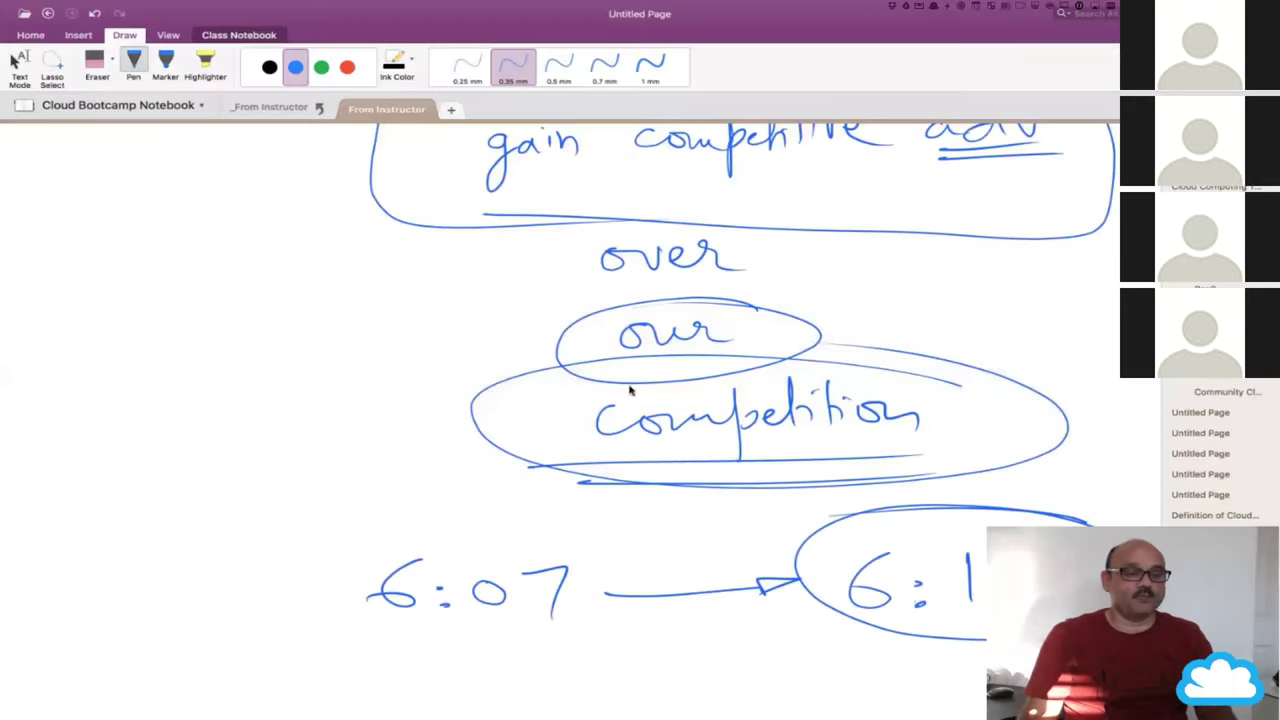
key(super+n)
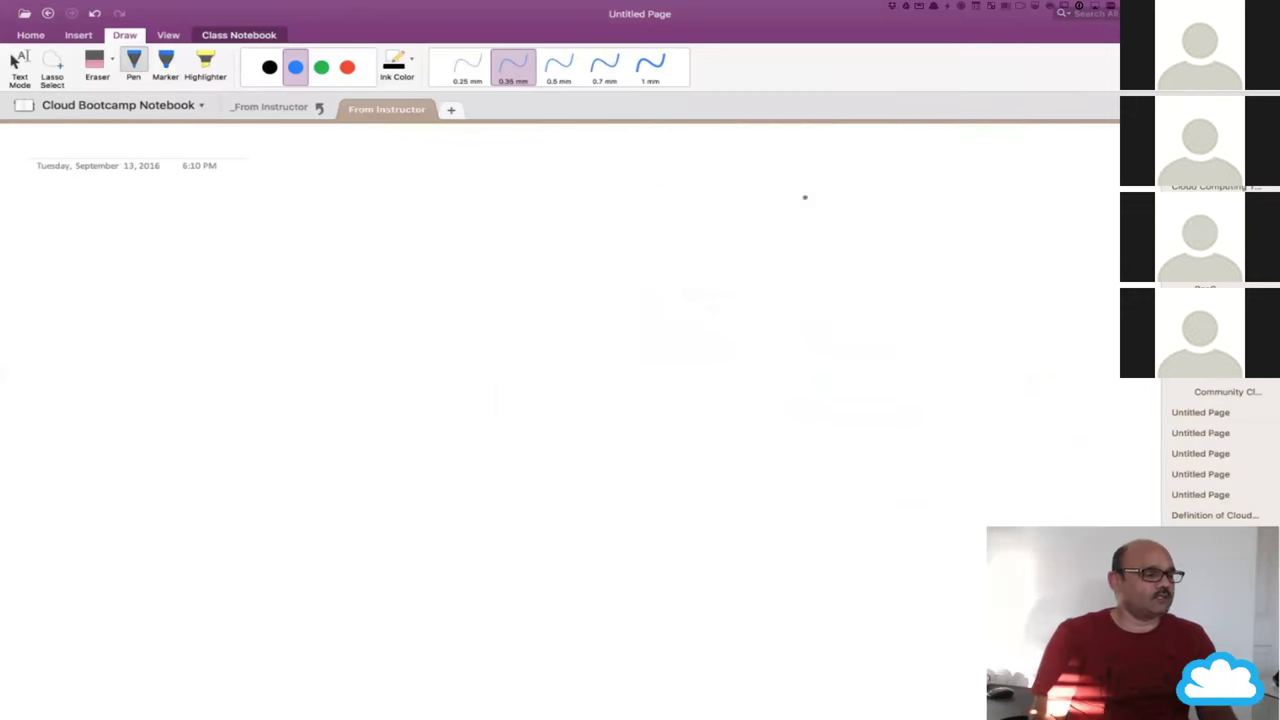
mouse_move(93, 298)
mouse_down()
mouse_move(147, 290)
mouse_move(137, 328)
mouse_move(184, 292)
mouse_move(221, 290)
mouse_up()
click(98, 320)
mouse_move(82, 328)
mouse_down()
mouse_move(202, 316)
mouse_move(210, 331)
mouse_up()
mouse_move(271, 287)
mouse_down()
mouse_move(702, 274)
mouse_move(722, 290)
mouse_up()
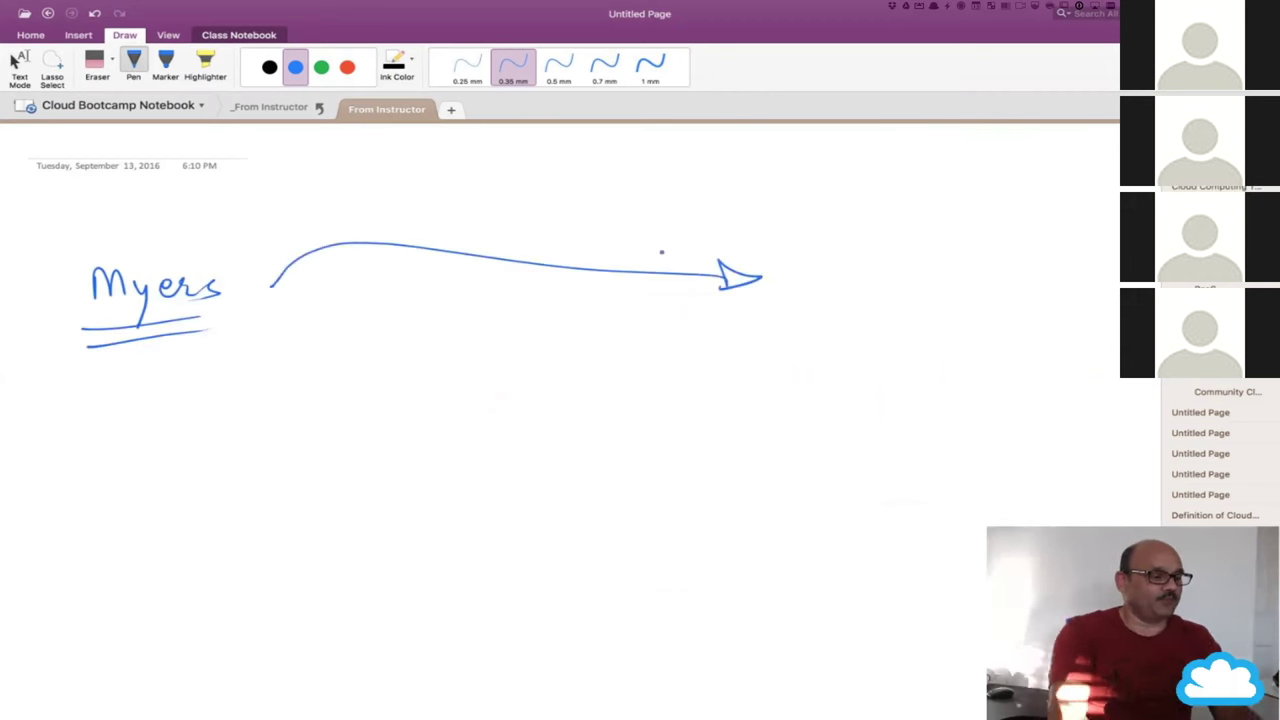
Insert the copied domain name myersteamservices.com as text at the tip of the arrow.
click(20, 68)
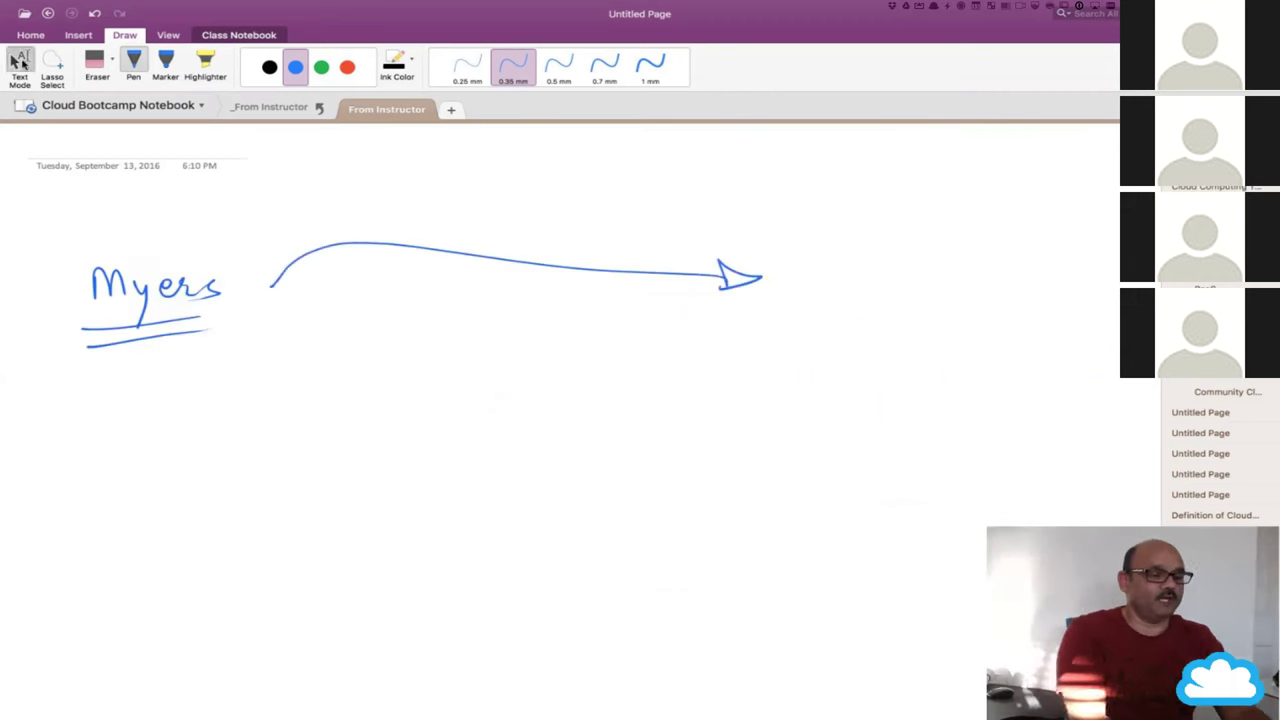
click(779, 287)
key(super+v)
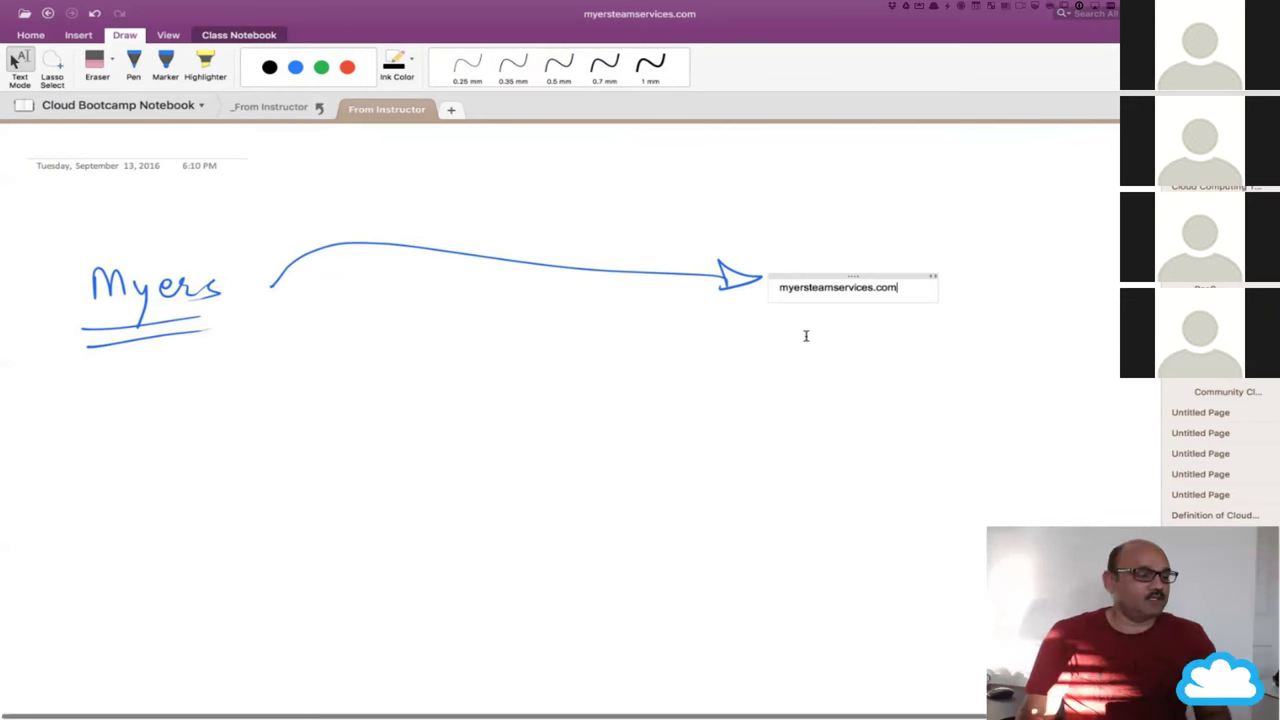
Handwrite "N.S." in pen below the arrow and underline it twice.
click(95, 62)
click(133, 62)
mouse_move(491, 378)
mouse_down()
mouse_move(493, 350)
mouse_move(522, 345)
mouse_move(542, 374)
mouse_move(586, 394)
mouse_up()
drag(493, 415, 594, 411)
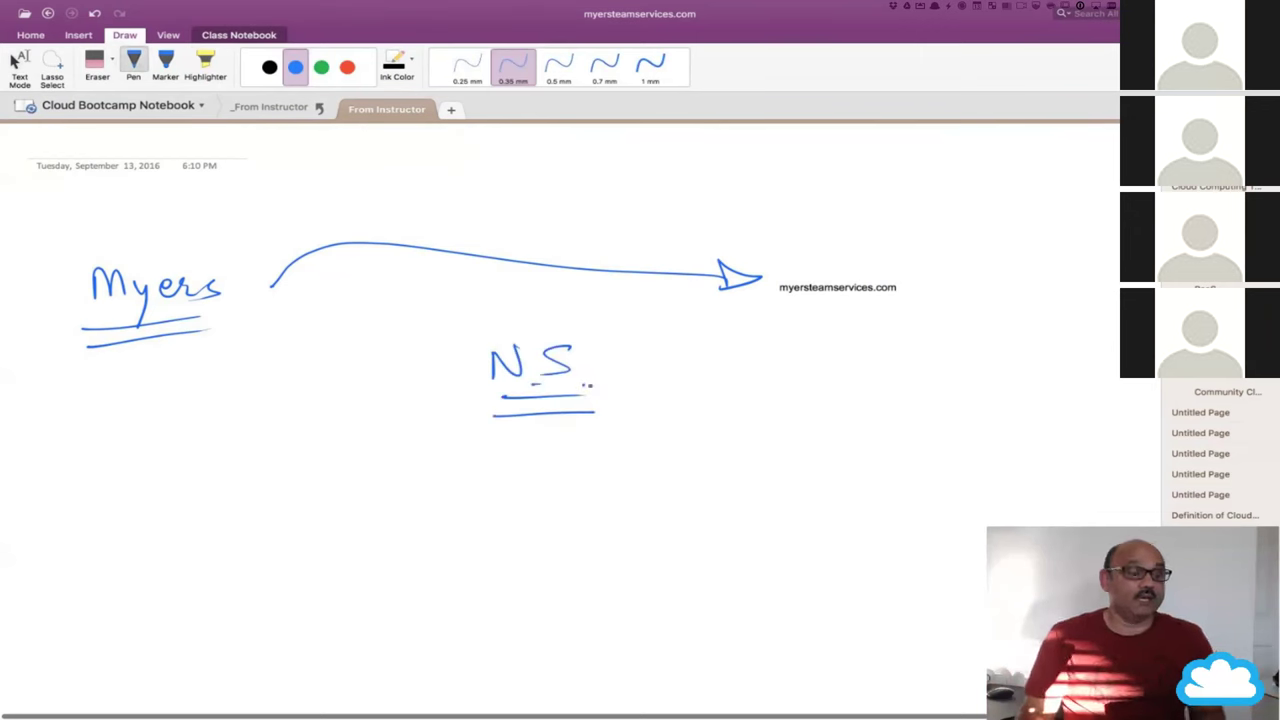
Handwrite "Seller" with a double underline below the surname and draw an arrow from it to the "N.S." note.
mouse_move(150, 395)
mouse_down()
mouse_move(124, 404)
mouse_move(210, 424)
mouse_move(268, 404)
mouse_up()
drag(141, 458, 265, 432)
mouse_move(129, 486)
mouse_down()
mouse_move(261, 450)
mouse_move(280, 506)
mouse_move(486, 416)
mouse_move(466, 438)
mouse_up()
Extend the "N.S." note to read "N Server" and write "for free" below it, underlining "free" twice.
drag(578, 366, 734, 364)
mouse_move(636, 428)
mouse_down()
mouse_move(618, 494)
mouse_move(652, 462)
mouse_move(688, 466)
mouse_move(752, 444)
mouse_move(822, 458)
mouse_up()
drag(702, 498, 842, 488)
Circle "Seller" and handwrite "godaddy" with a double underline below it.
mouse_move(292, 390)
mouse_down()
mouse_move(60, 460)
mouse_move(302, 404)
mouse_move(285, 365)
mouse_up()
mouse_move(197, 578)
mouse_down()
mouse_move(177, 592)
mouse_move(203, 632)
mouse_move(262, 572)
mouse_move(336, 545)
mouse_move(338, 522)
mouse_move(368, 540)
mouse_move(378, 612)
mouse_up()
drag(200, 632, 378, 588)
drag(252, 636, 385, 598)
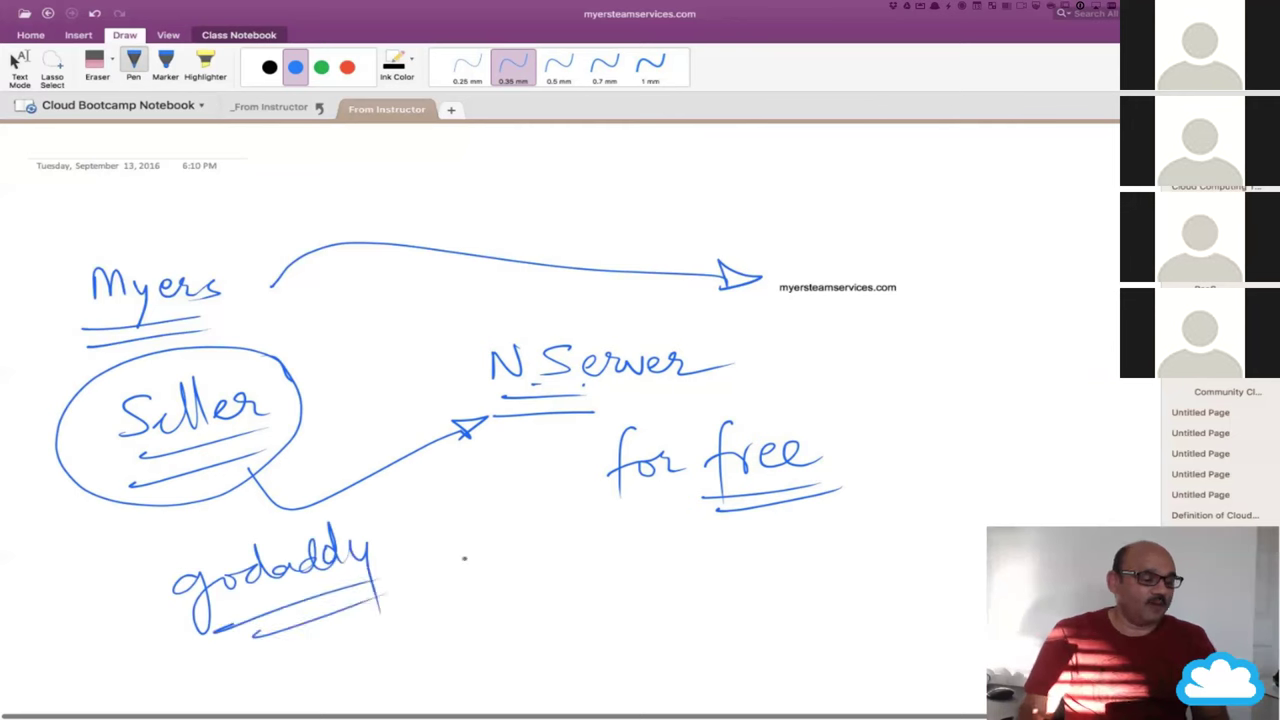
Circle "N Server" and draw a check mark beside "for free".
mouse_move(700, 396)
mouse_down()
mouse_move(425, 372)
mouse_move(700, 398)
mouse_up()
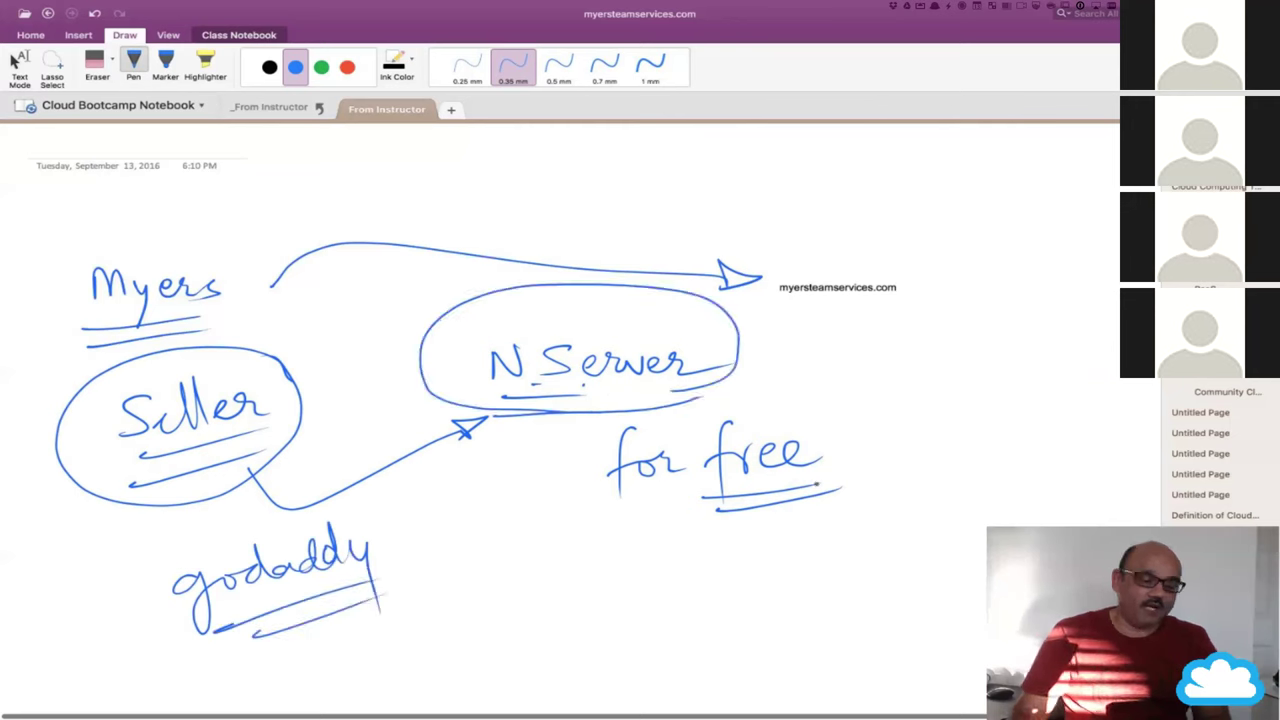
drag(887, 432, 968, 395)
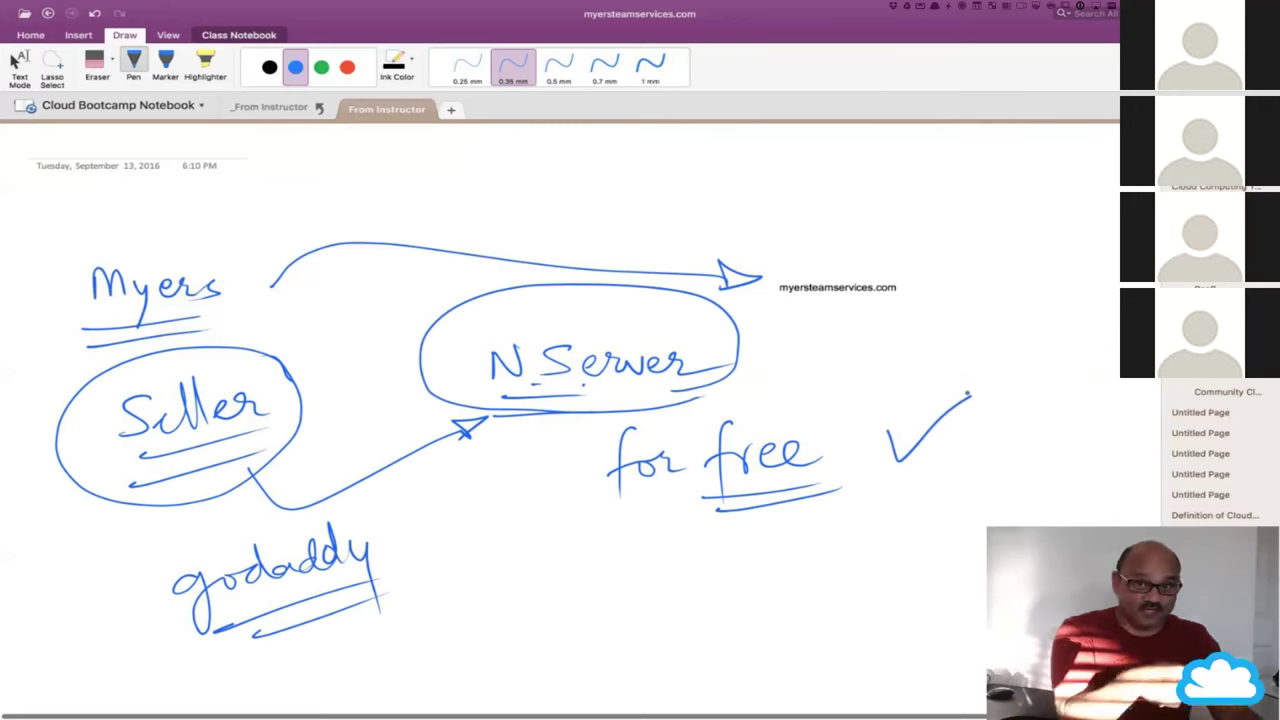
Switch to Chrome and open the GoDaddy website in a new tab.
key(super+Tab)
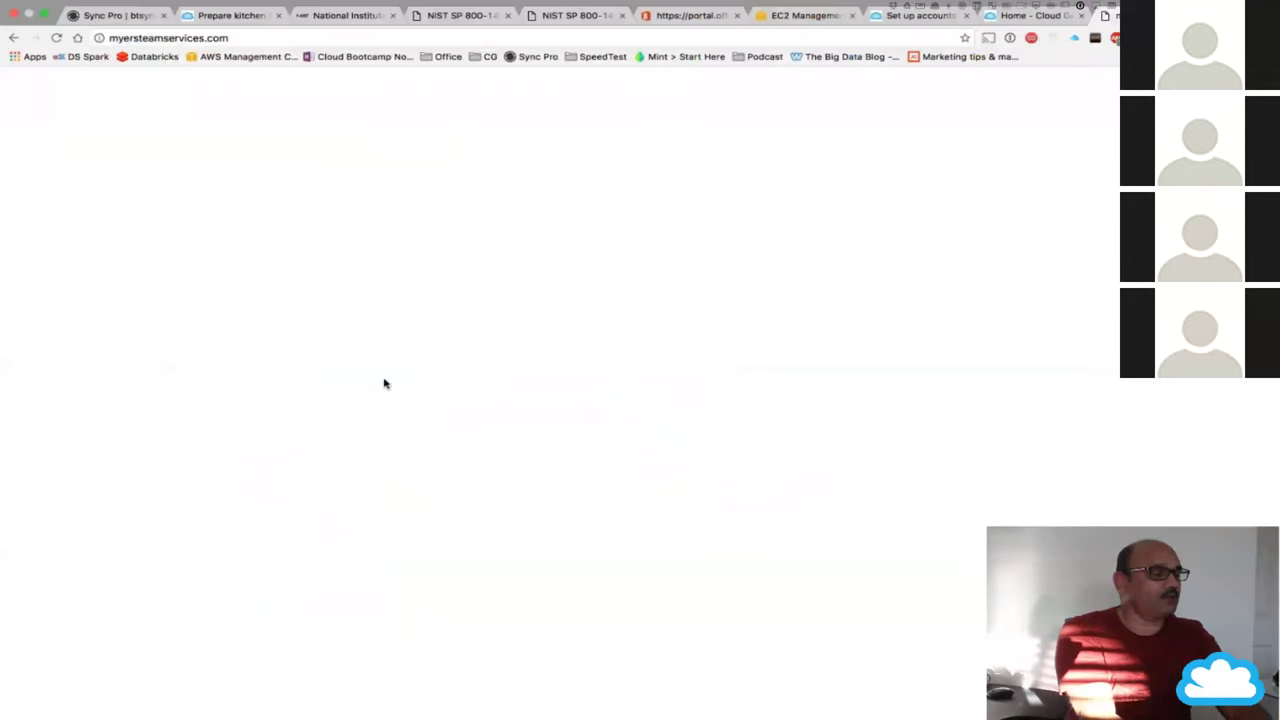
key(super+t)
text(goda)
key(Return)
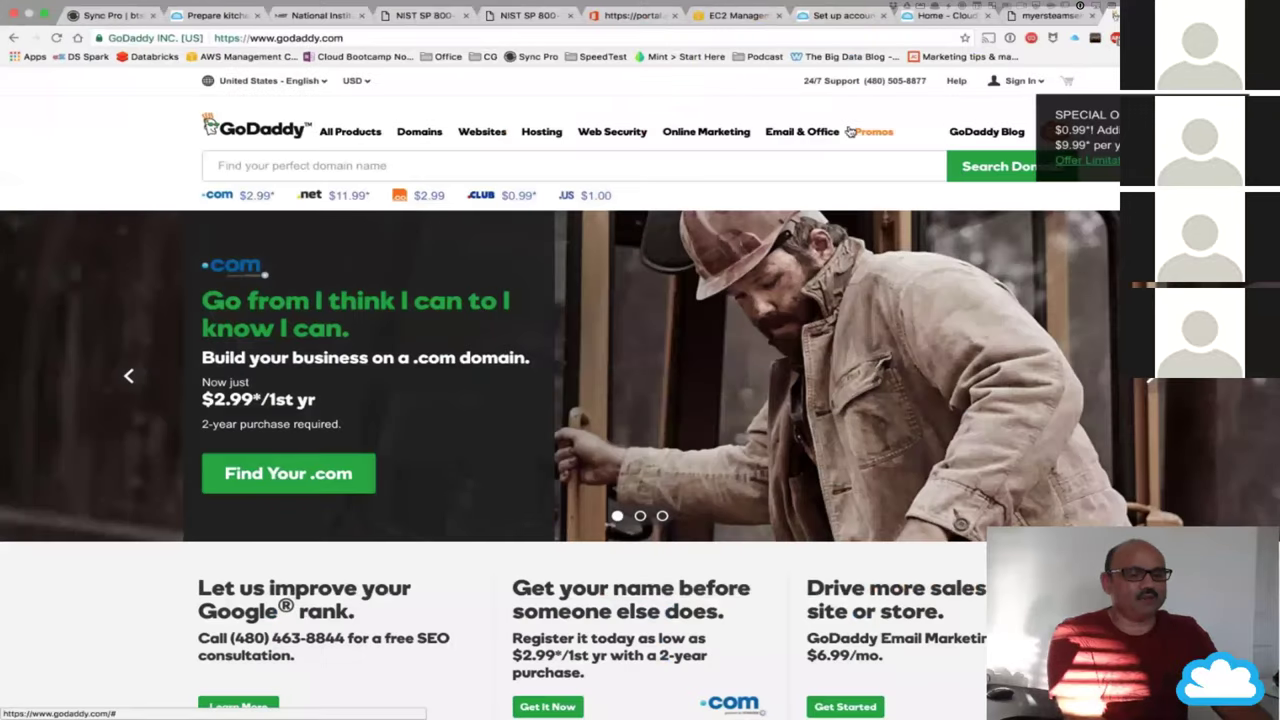
Sign in to the GoDaddy account by filling the username and password fields with saved credentials.
click(1016, 80)
click(829, 194)
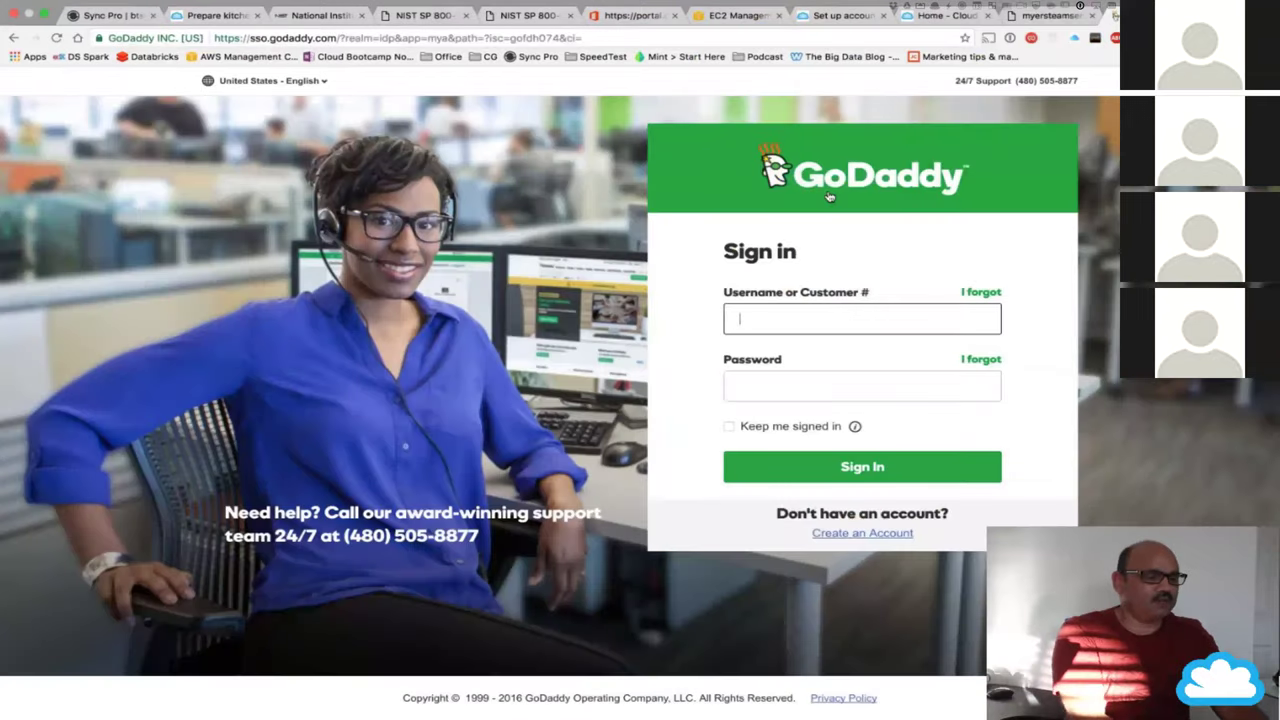
key(super+backslash)
key(Down)
key(Return)
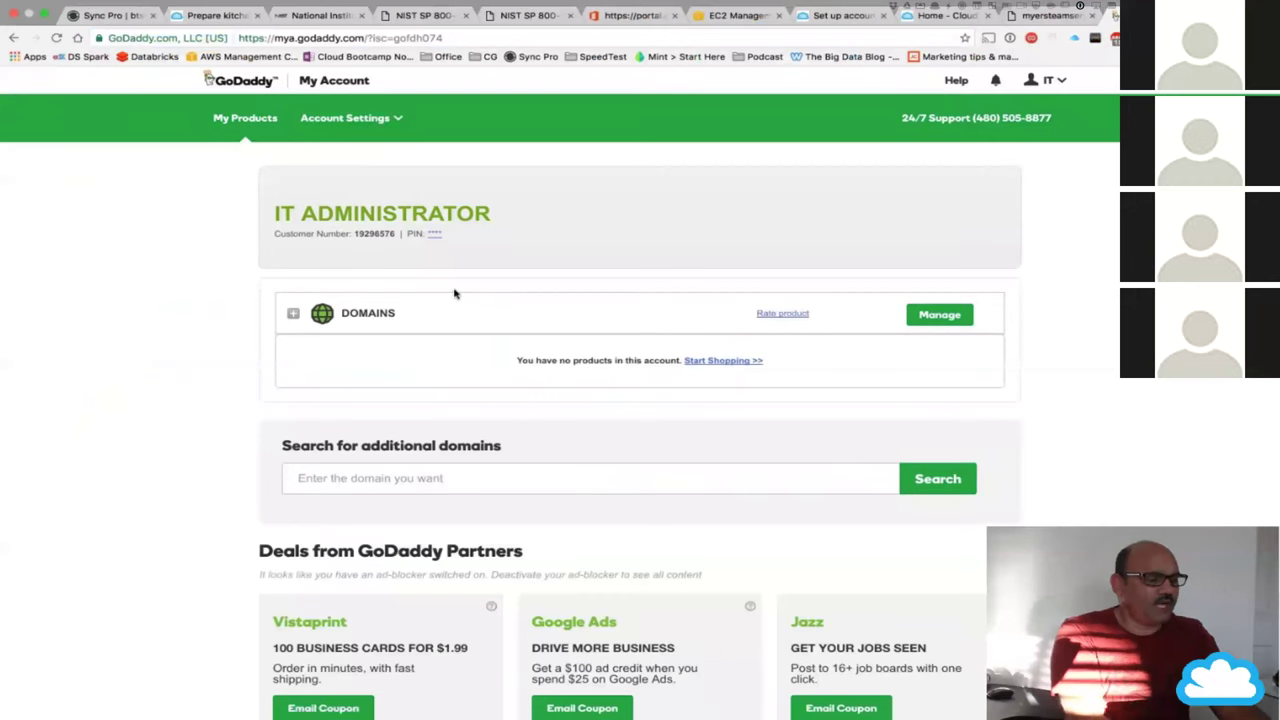
Expand the Domains section of the GoDaddy account to examine its domain list.
scroll(391, 340, up, 5)
click(122, 274)
scroll(263, 274, down, 5)
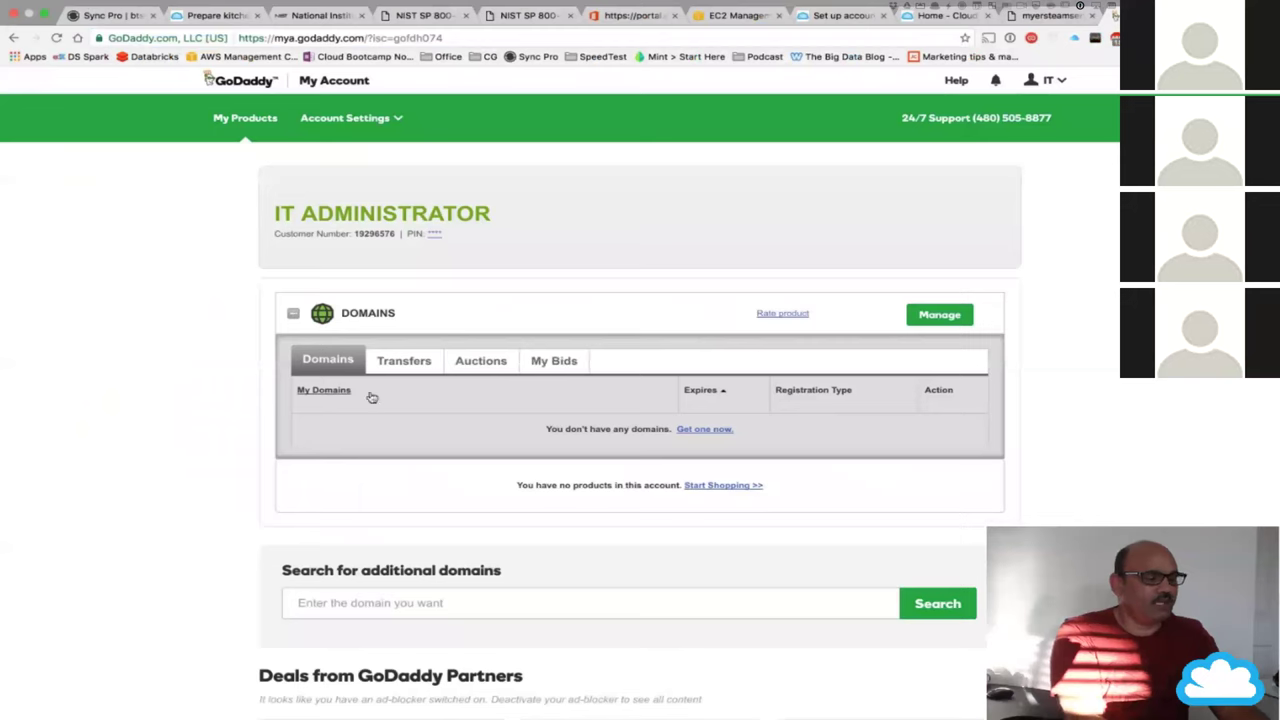
scroll(494, 406, up, 2)
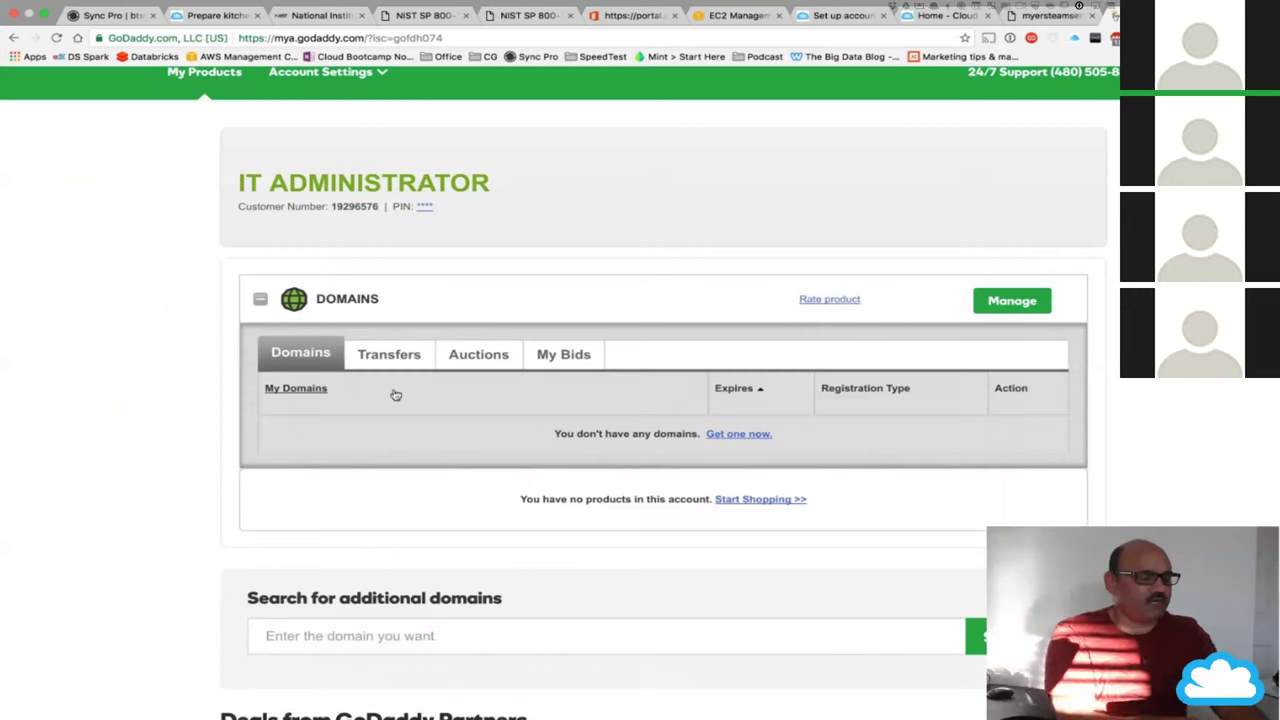
key(super+Tab)
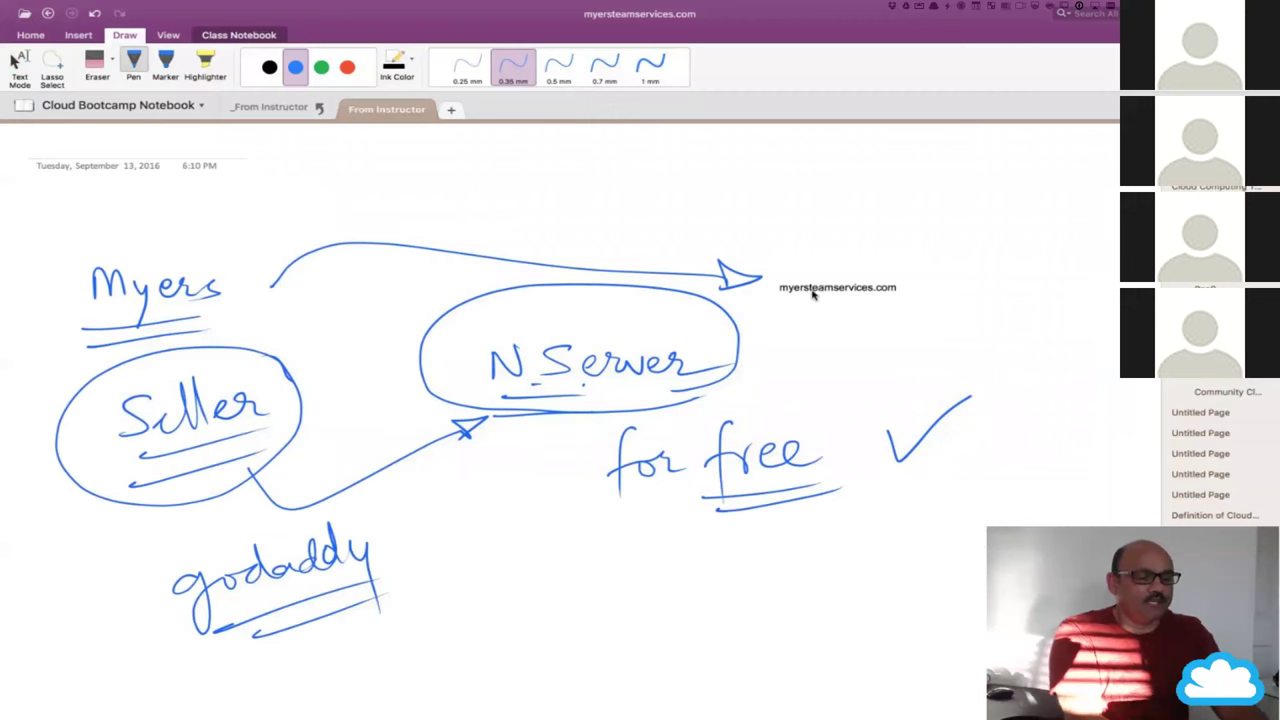
key(super+Tab)
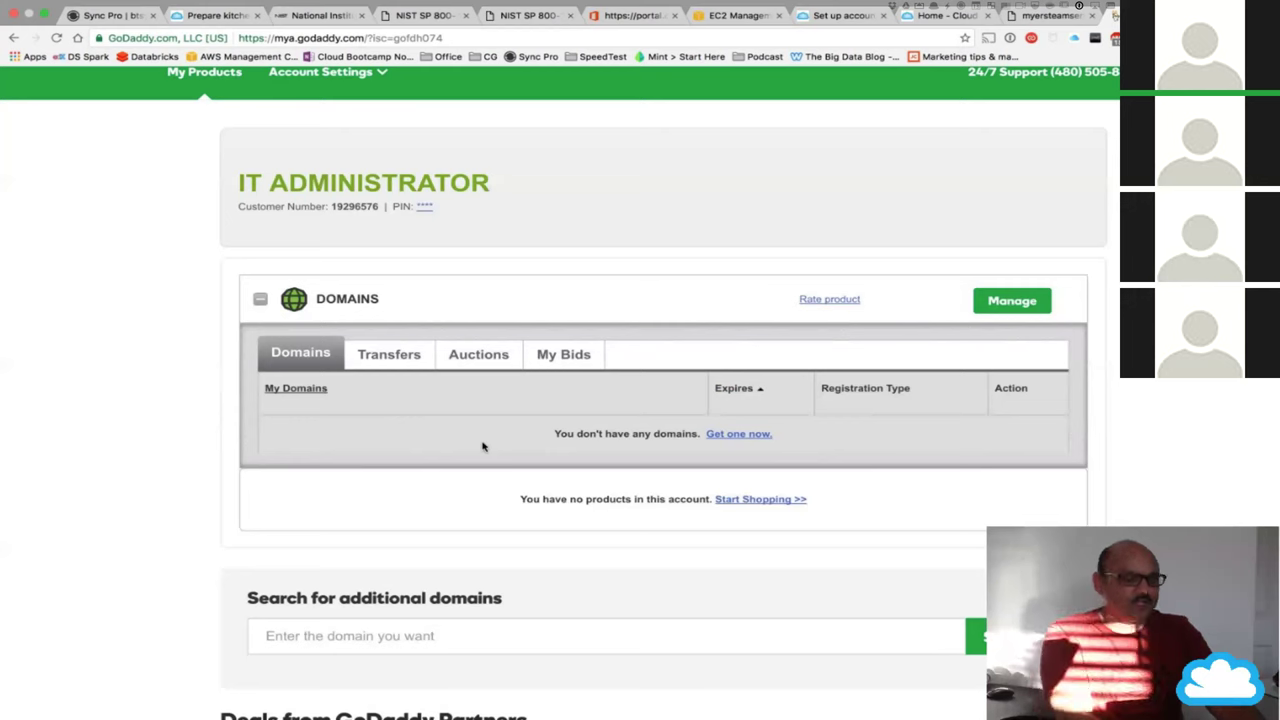
mouse_move(480, 2)
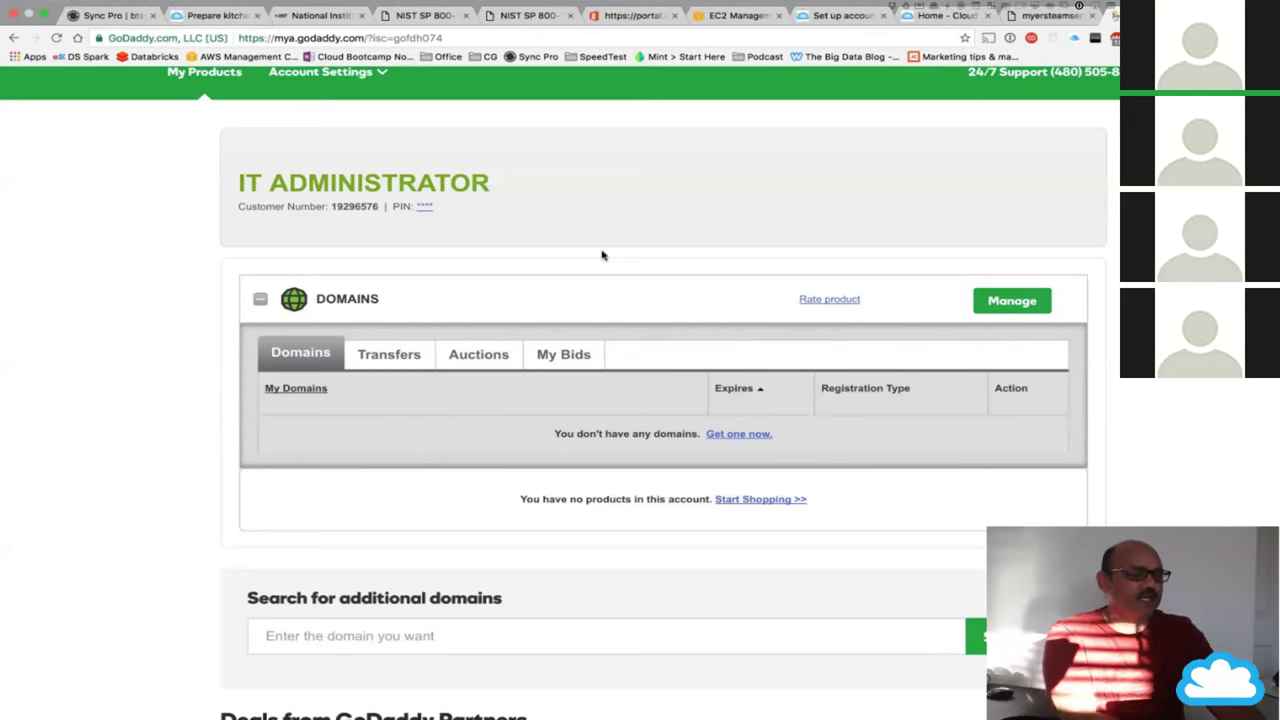
key(super+Tab)
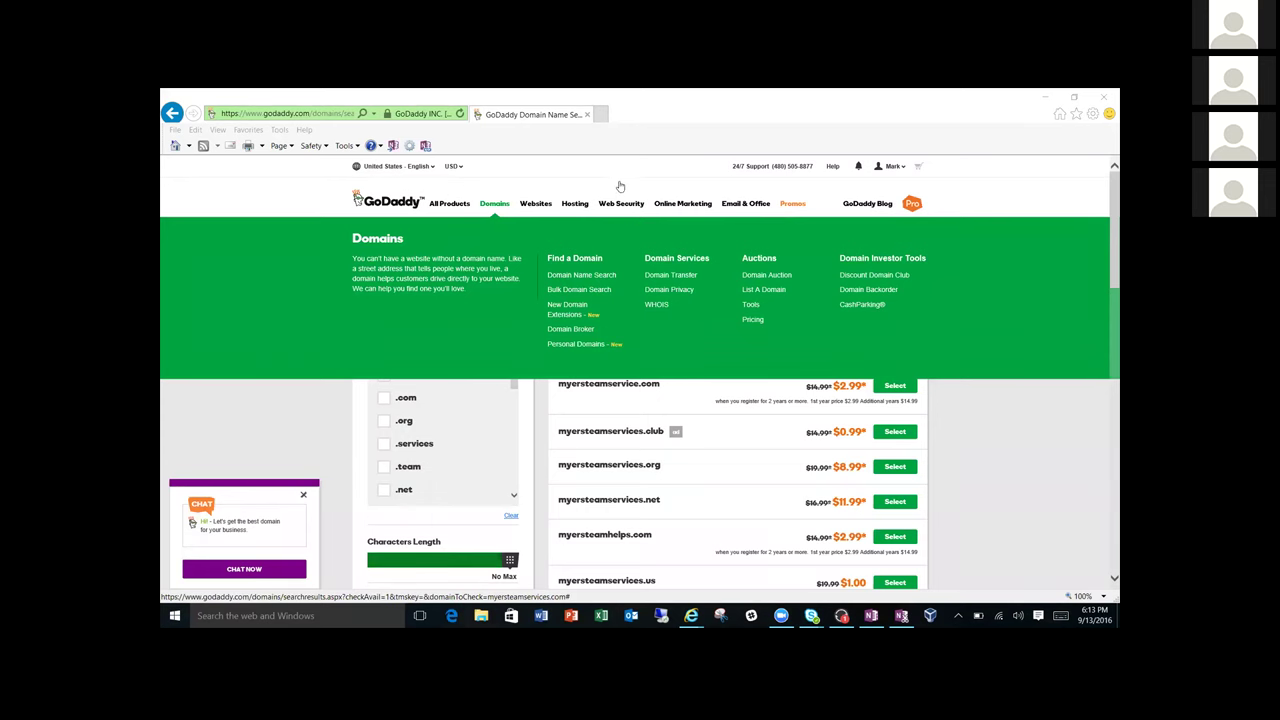
Open the GoDaddy account's domain management page and start the email address verification for myersteamservices.com.
click(899, 170)
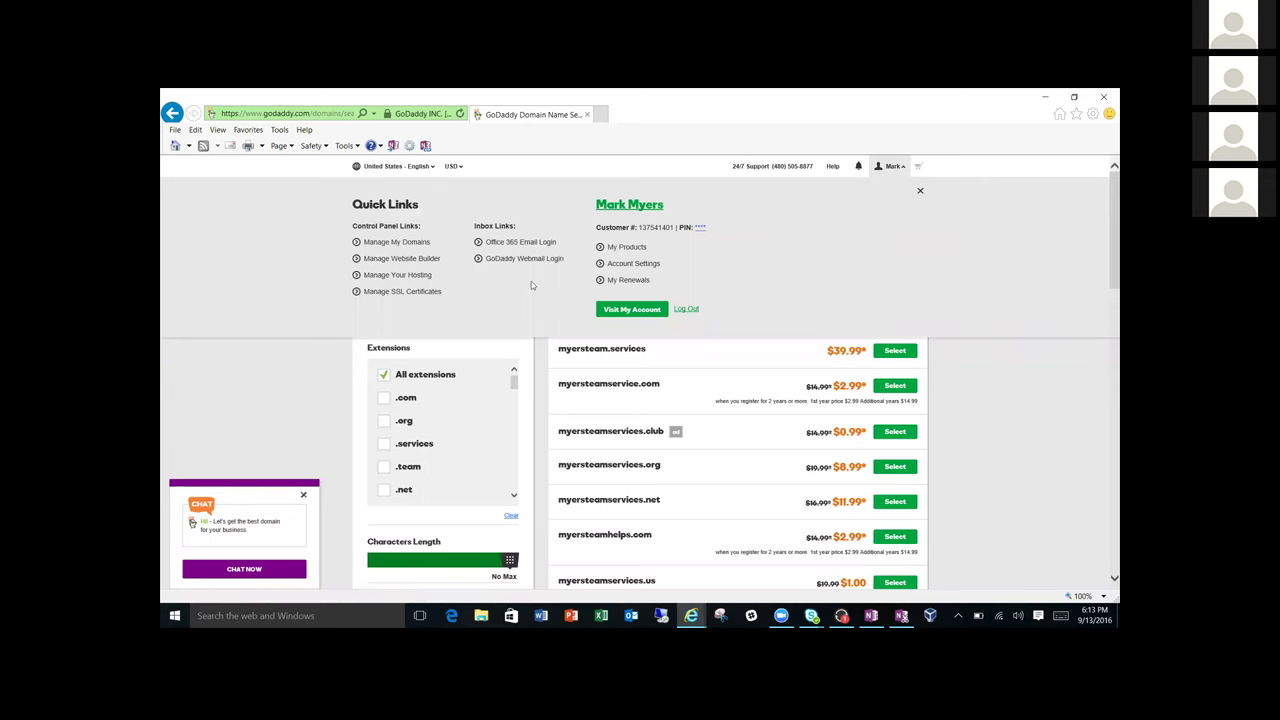
click(397, 242)
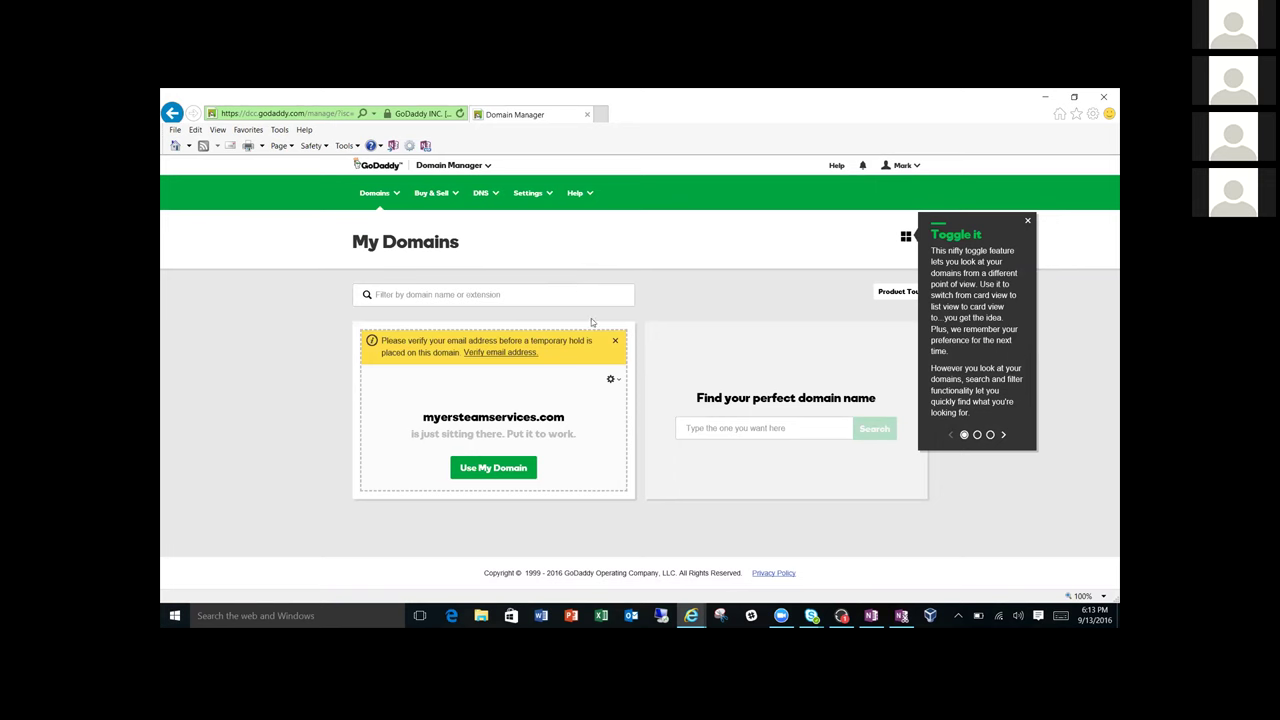
click(498, 354)
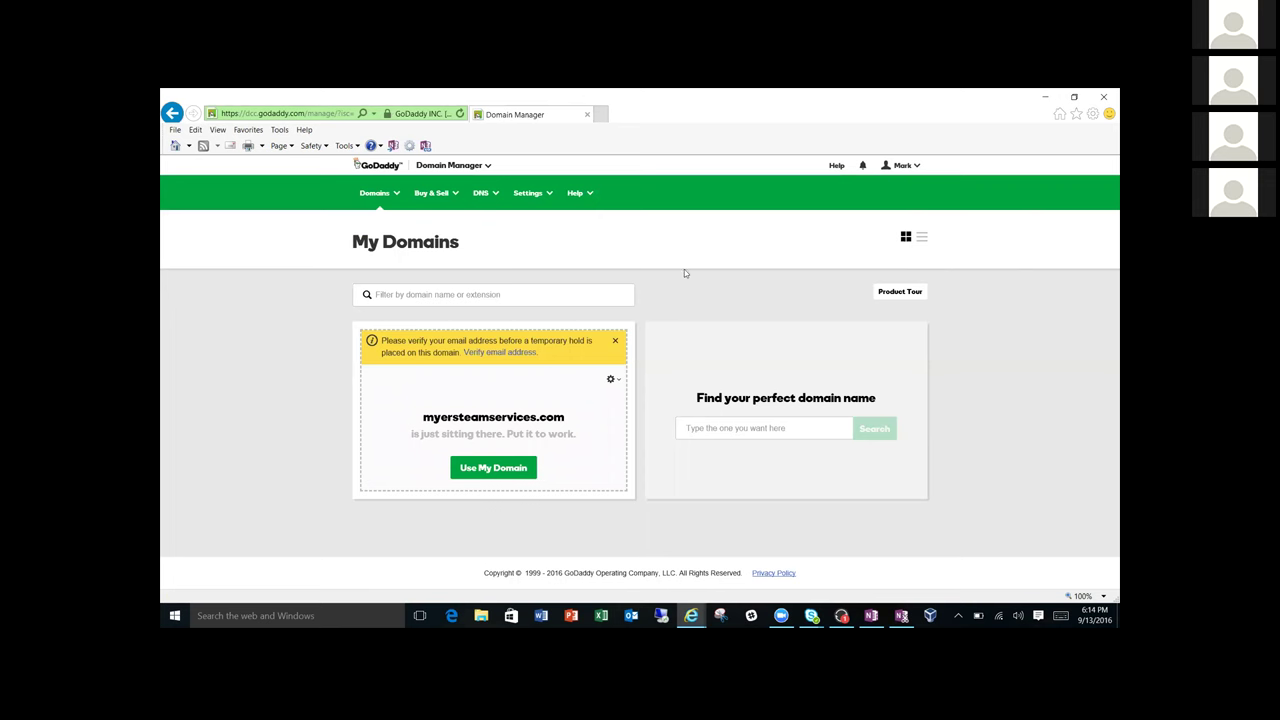
Open hlive.com in a new browser tab.
click(601, 116)
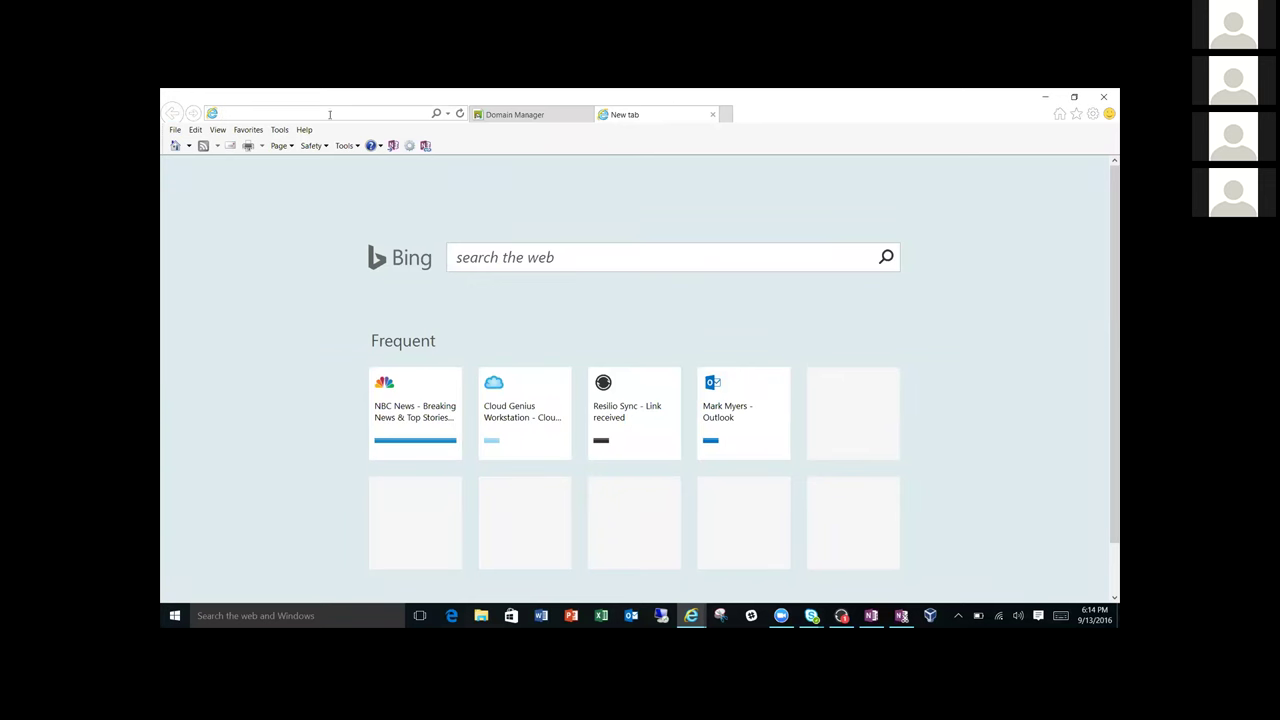
click(222, 113)
text(hliv)
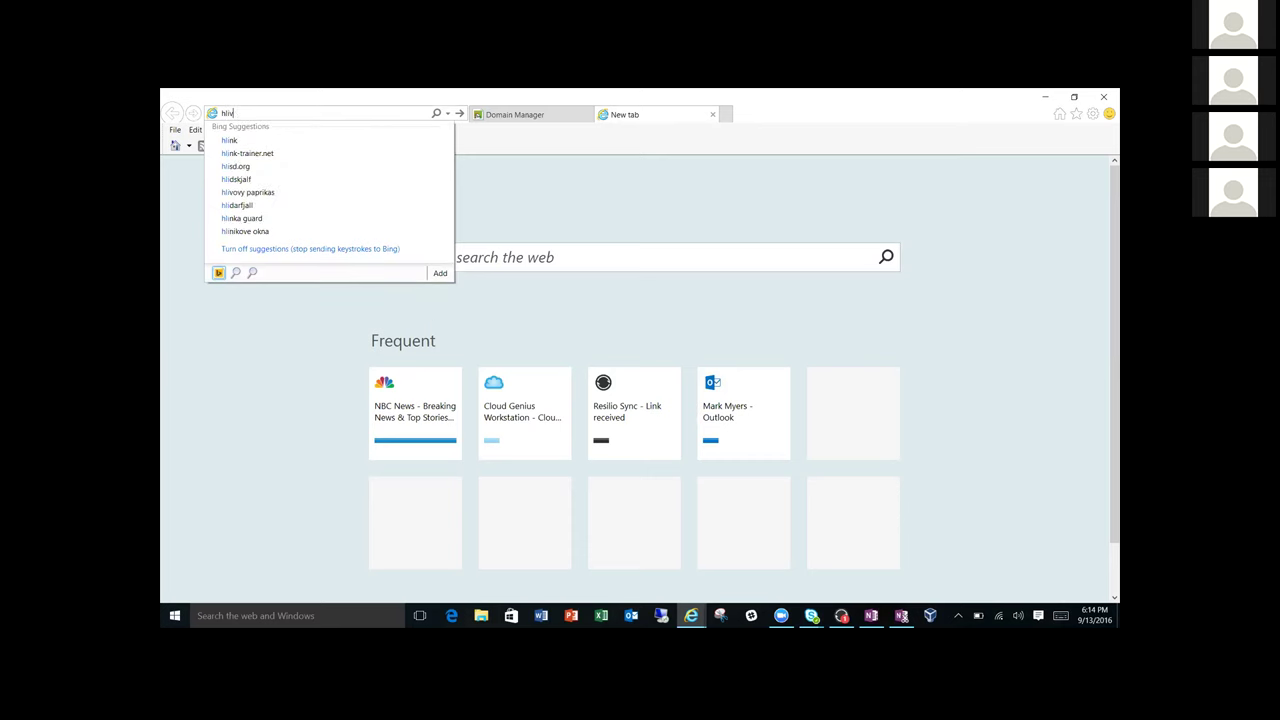
text(e.com)
key(Return)
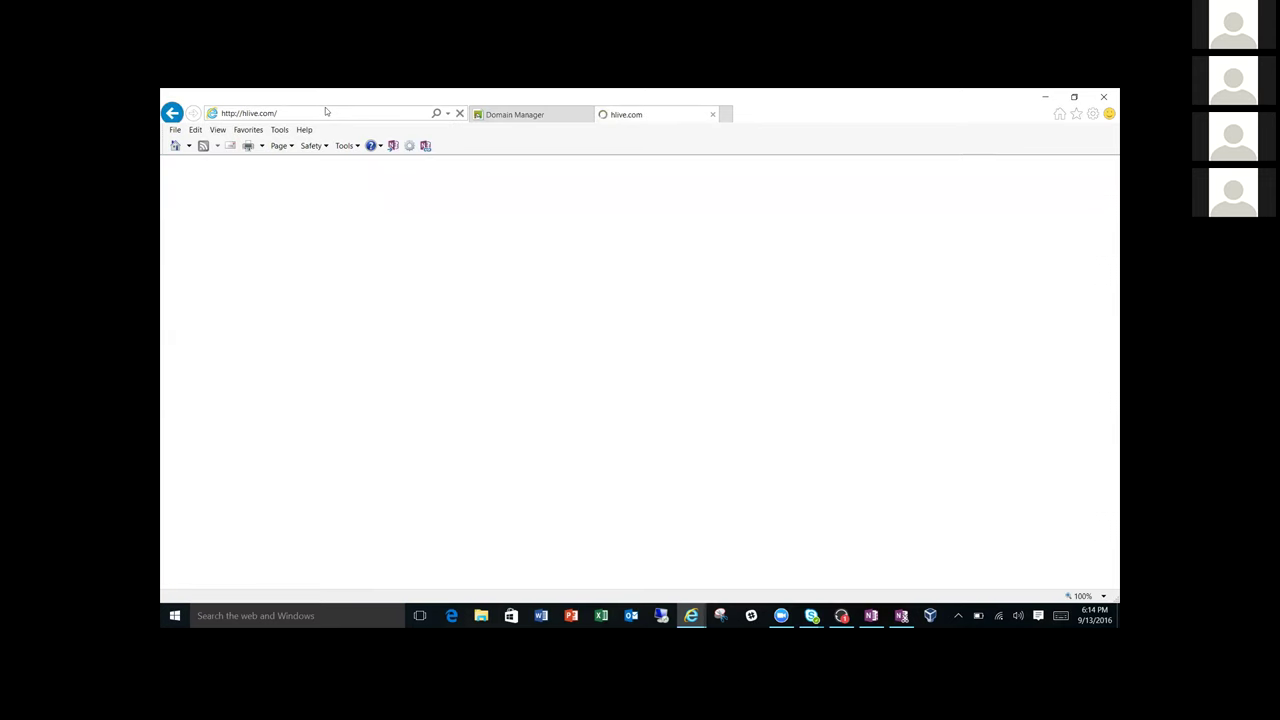
Remove one letter from the domain in the hlive.com address and load the edited address.
double_click(250, 113)
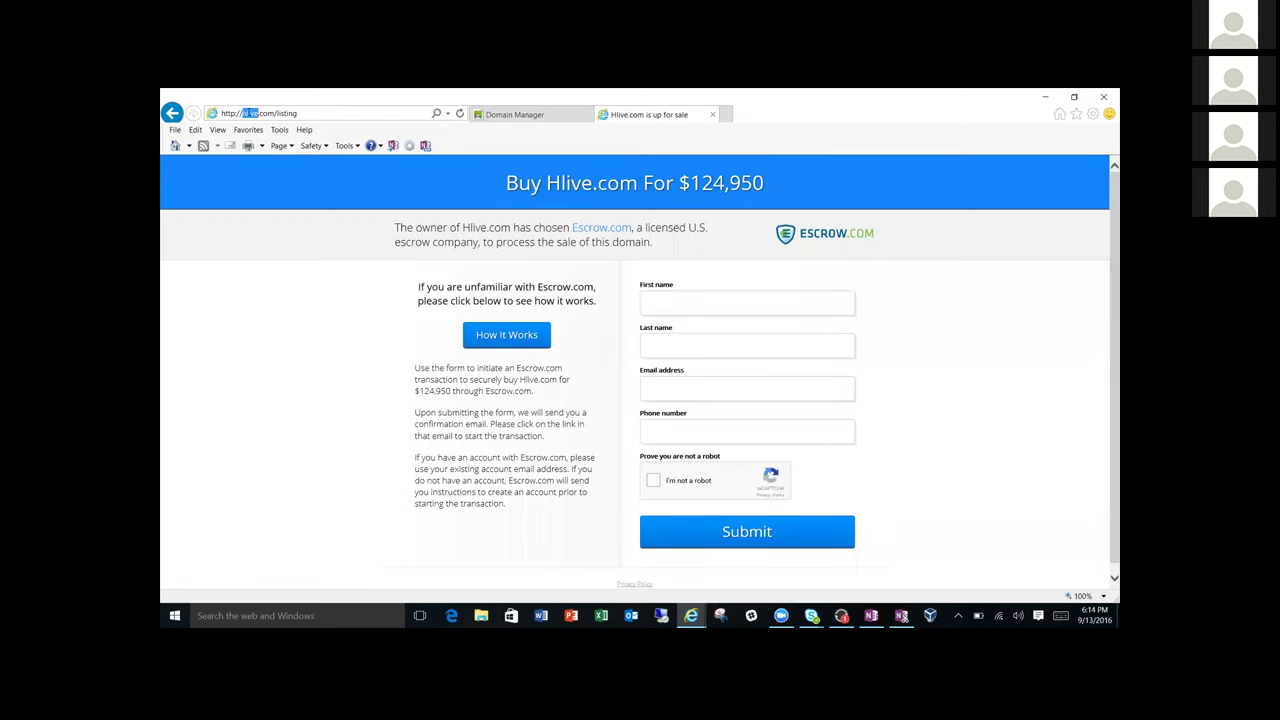
click(248, 113)
key(BackSpace)
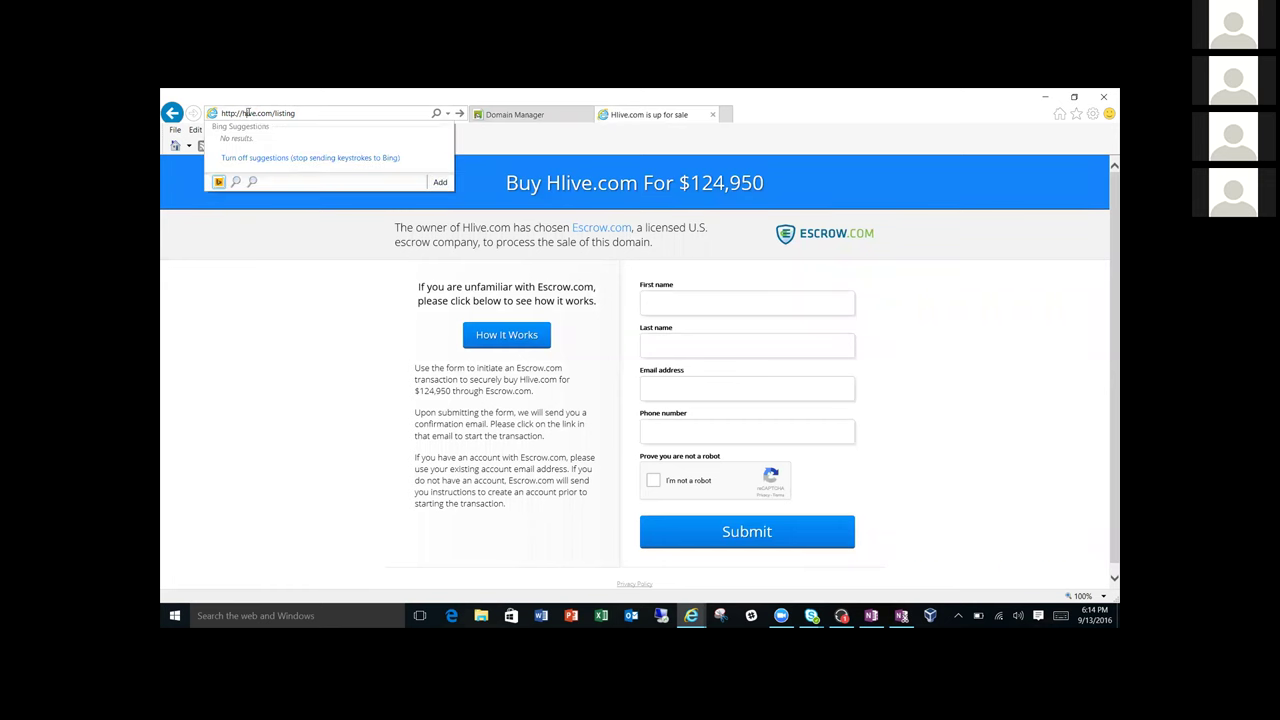
key(Return)
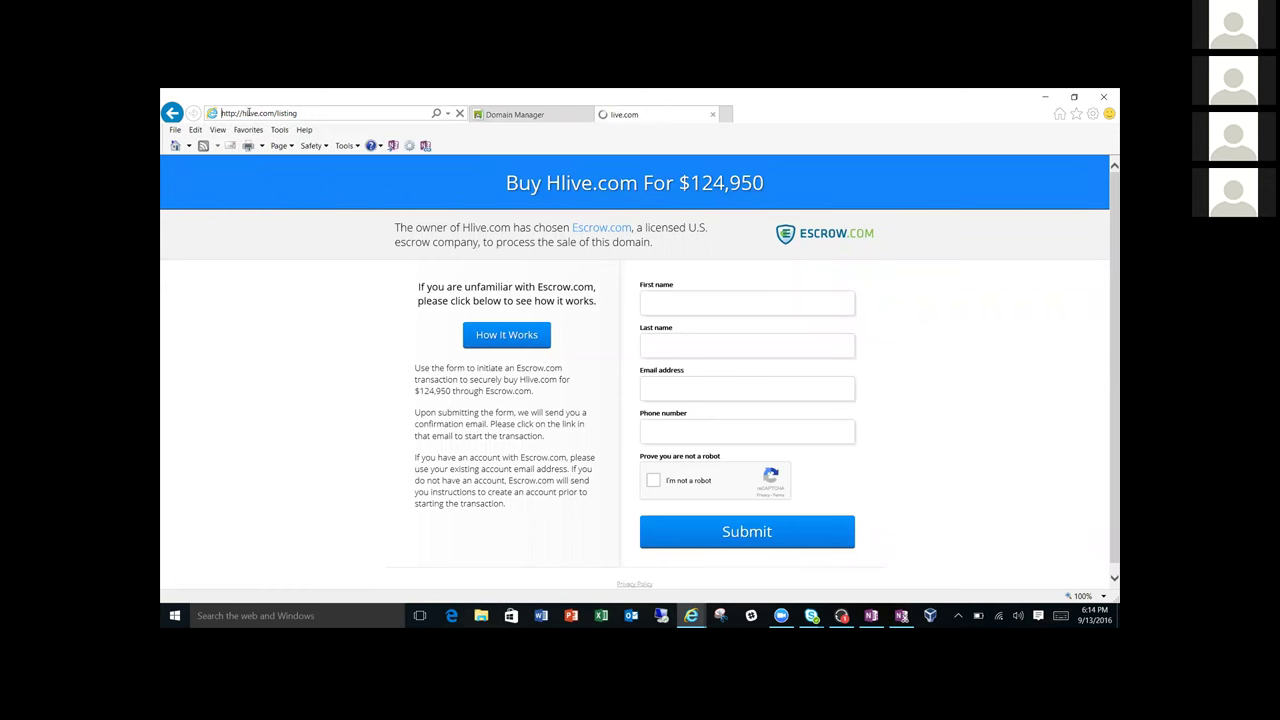